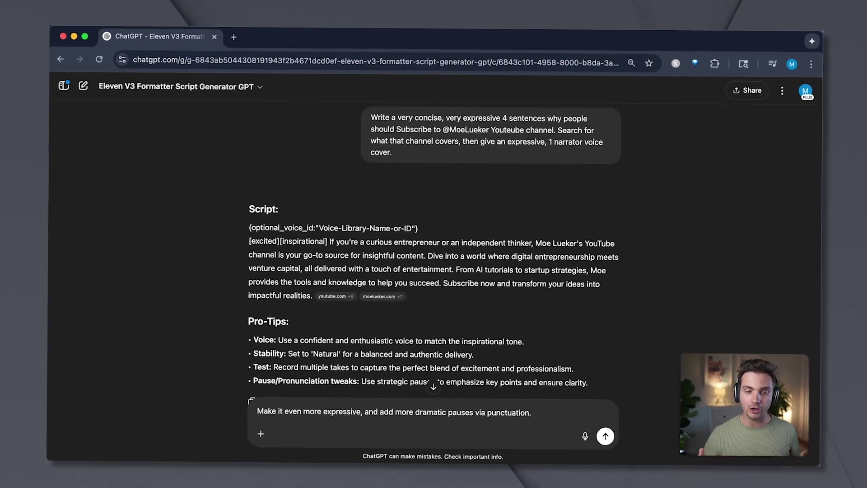
- Scroll down to the custom GPT's subscribe-pitch script reply
scroll(382, 341, "down", 3)
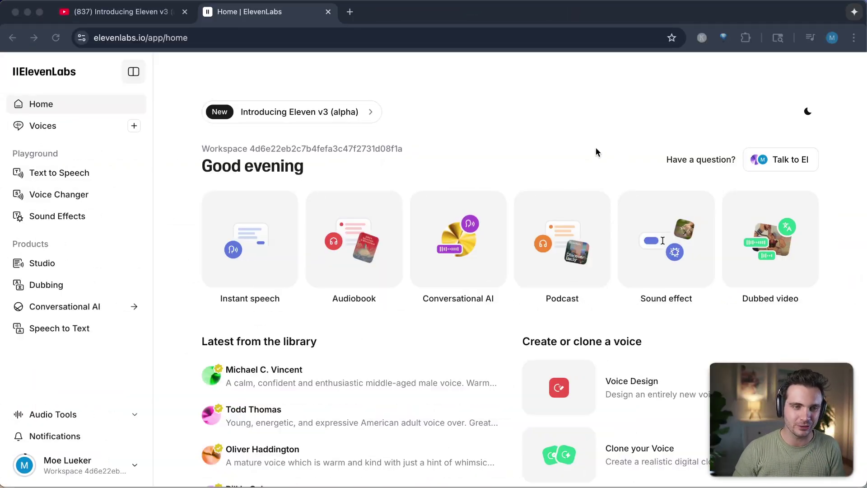
- Open the Introducing Eleven v3 (alpha) announcement and highlight its multi-speaker dialogue and audio tags features
left_click(470, 125)
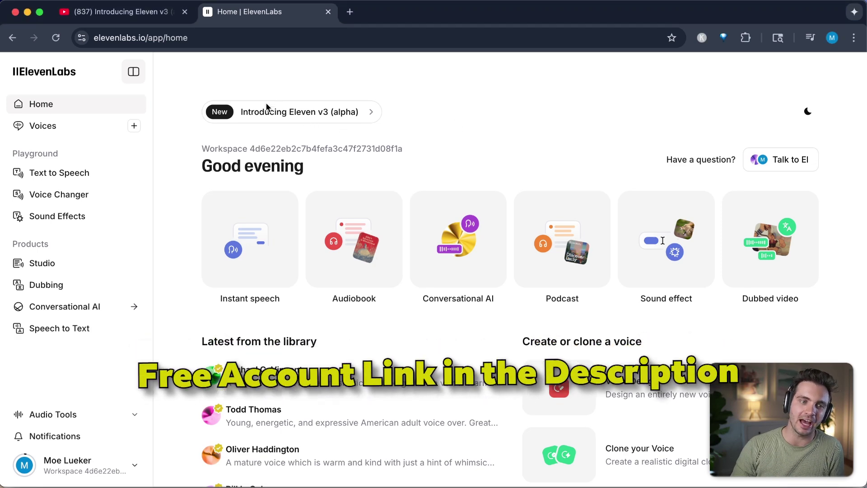
left_click(273, 116)
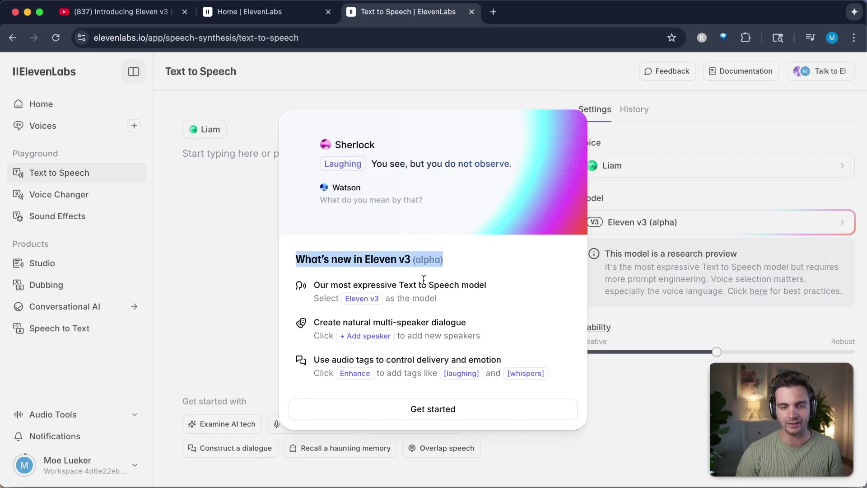
left_click_drag(341, 322, 508, 319)
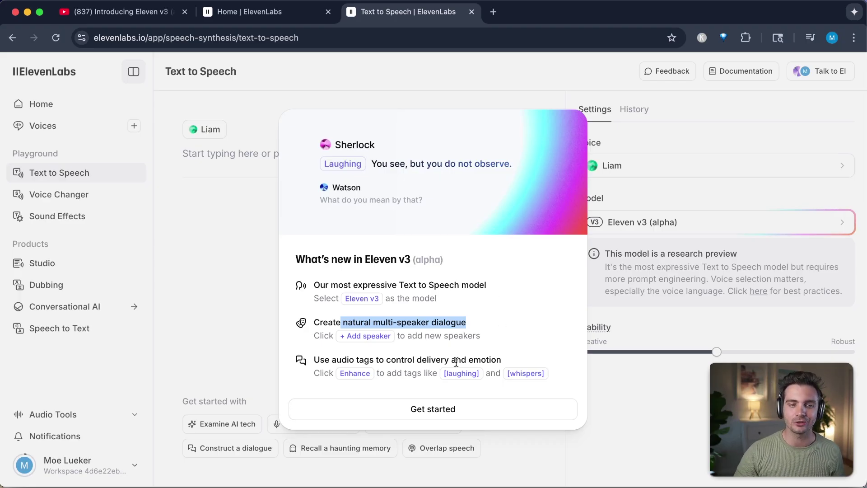
triple_click(442, 360)
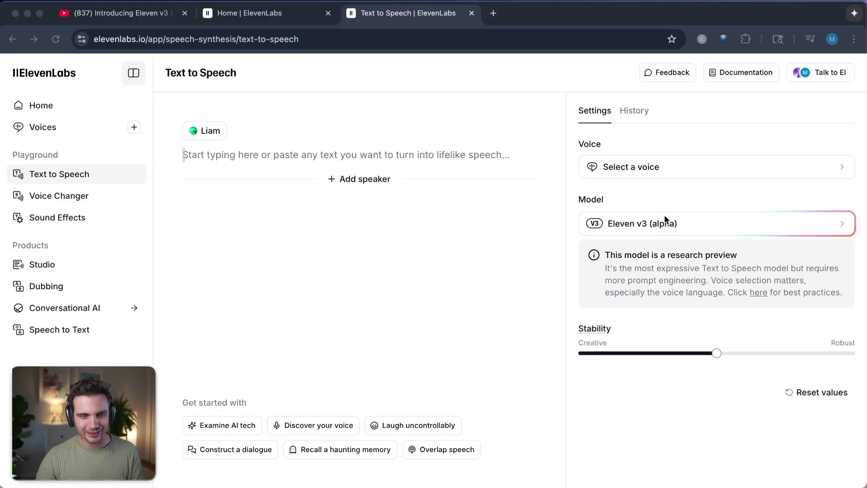
- Keep Eleven v3 (alpha) as the model and list the Best voices for v3
left_click(636, 230)
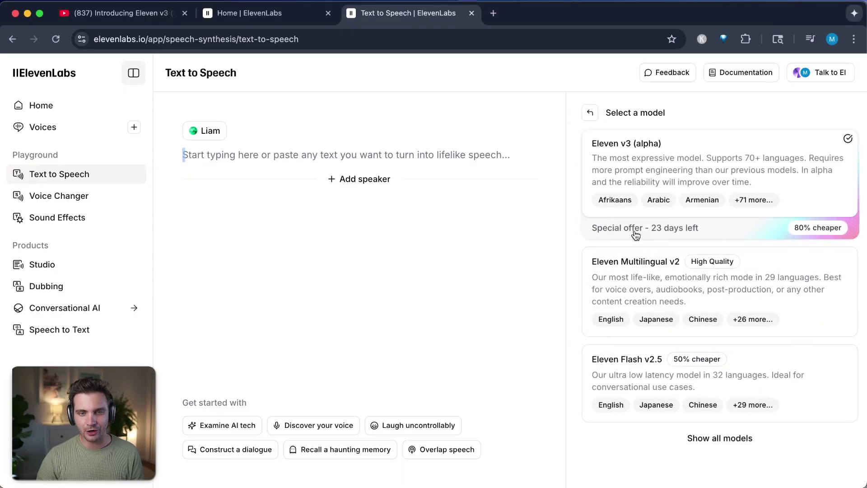
left_click(667, 148)
left_click(657, 170)
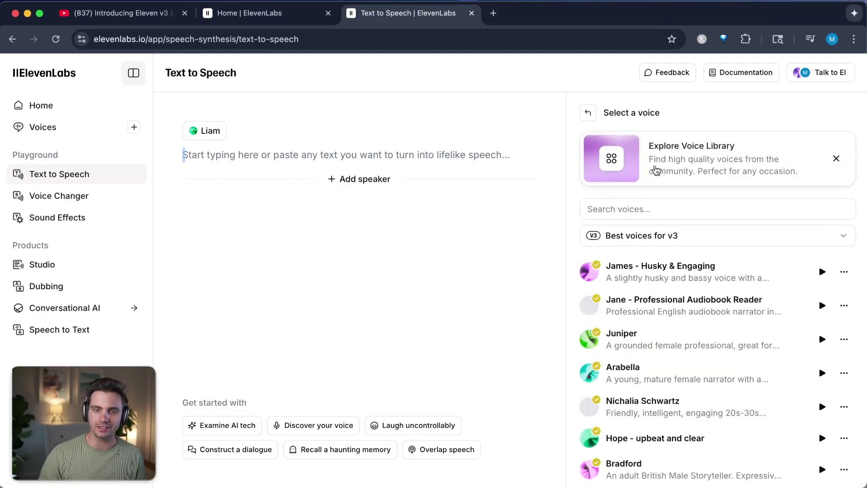
left_click(637, 245)
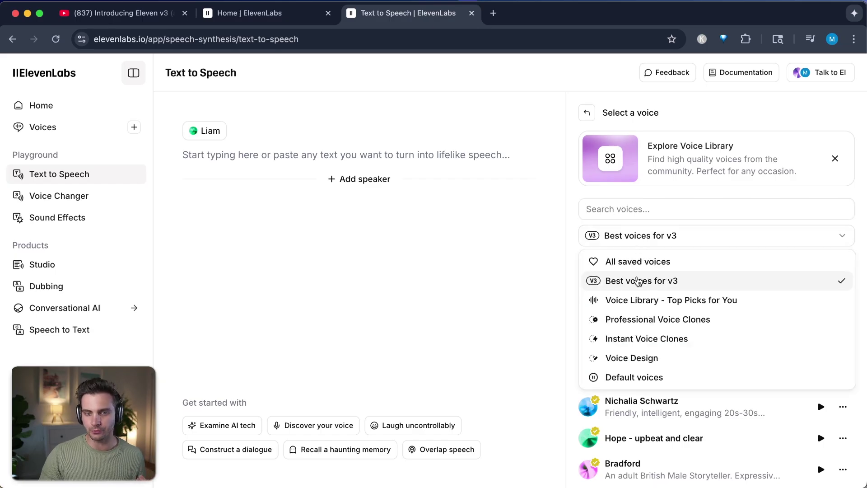
left_click(638, 284)
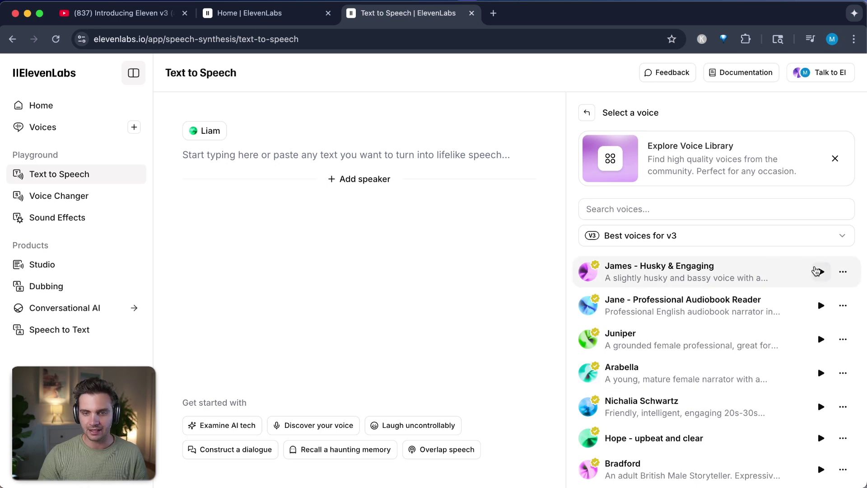
- Preview Juniper, then add James - Husky & Engaging to My Voices and use it
left_click(822, 274)
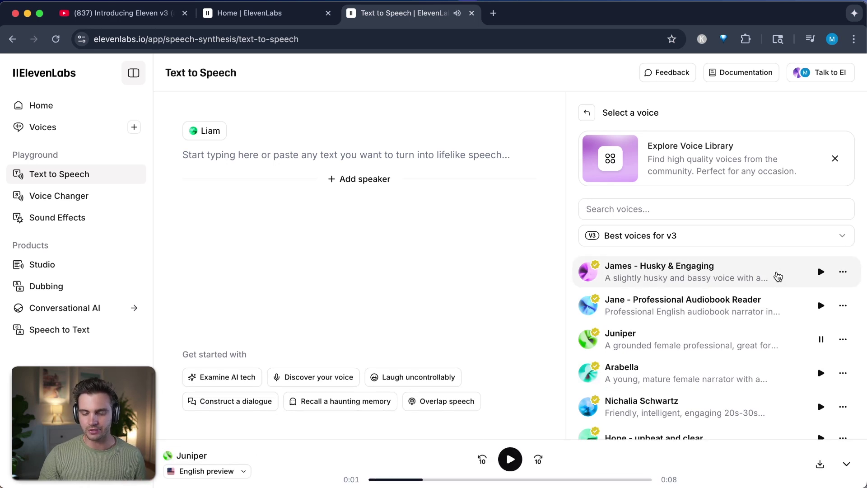
left_click(778, 276)
scroll(719, 402, "down", 1)
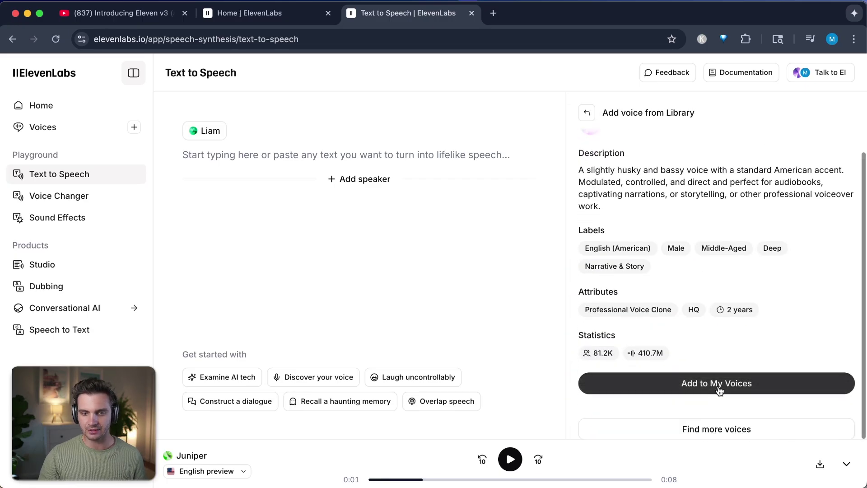
left_click(719, 384)
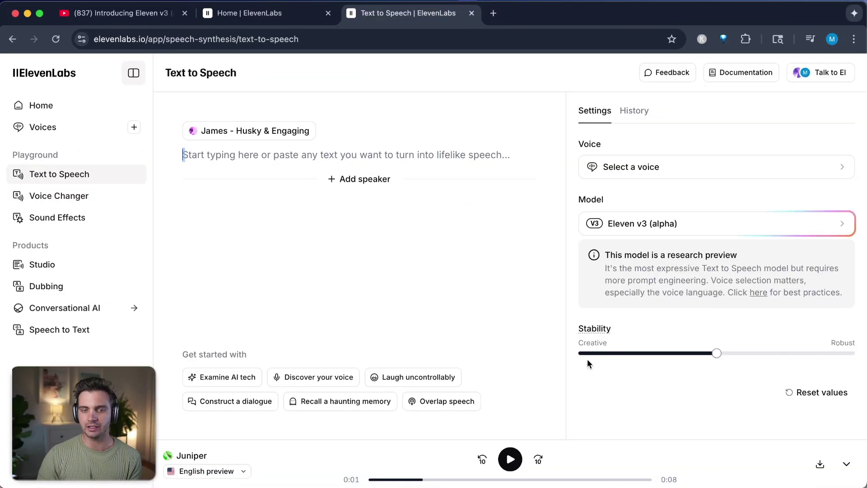
- Push the Stability slider fully to the Creative end
mouse_move(716, 359)
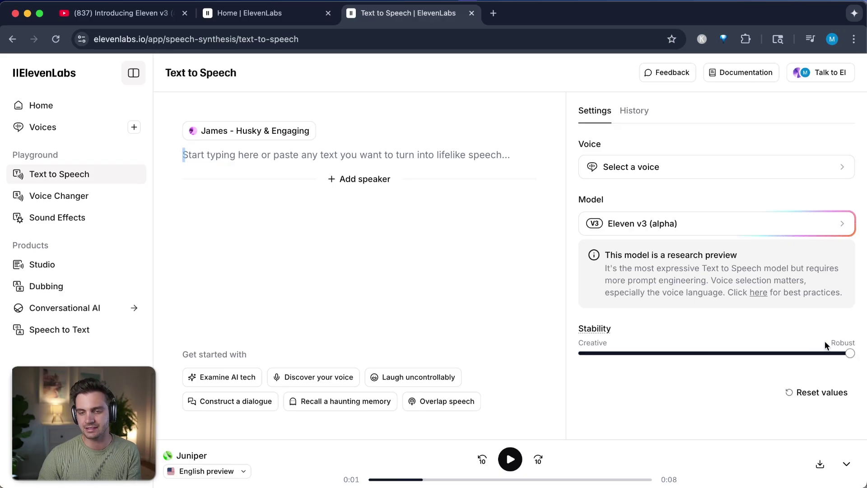
left_click_drag(849, 354, 596, 353)
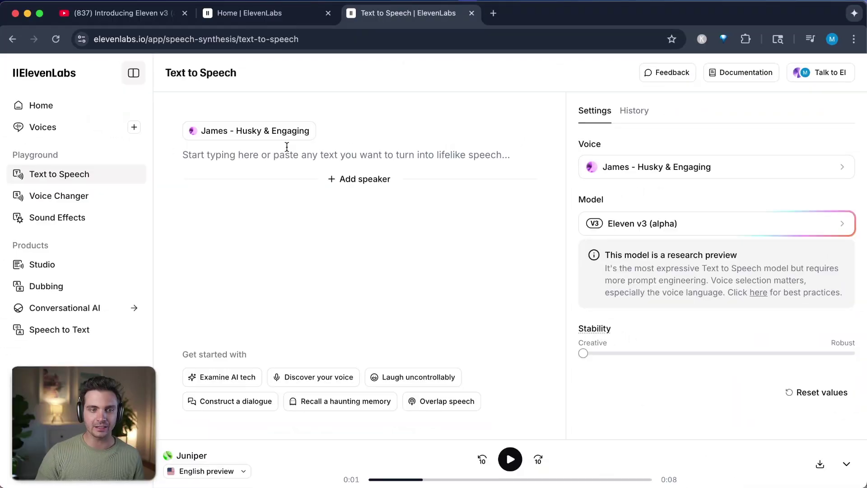
- Paste the audio-tagged Alright...guys script and generate speech with the James voice
key("super+v")
scroll(412, 218, "up", 3)
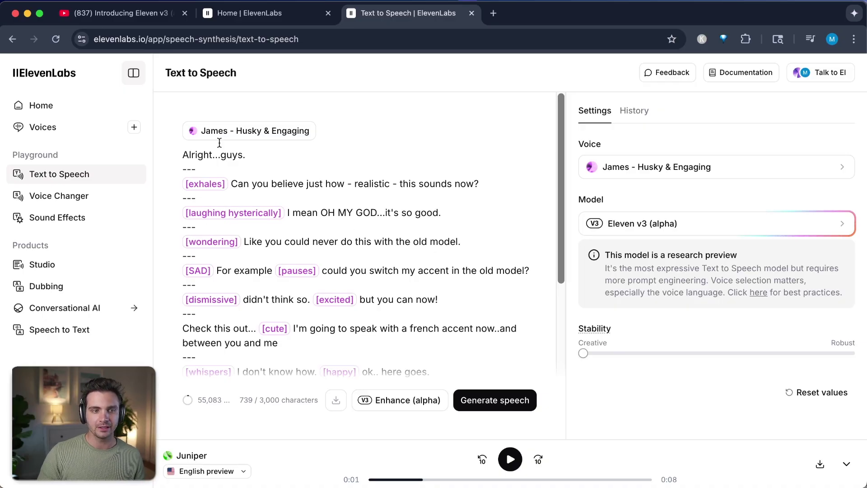
left_click(496, 400)
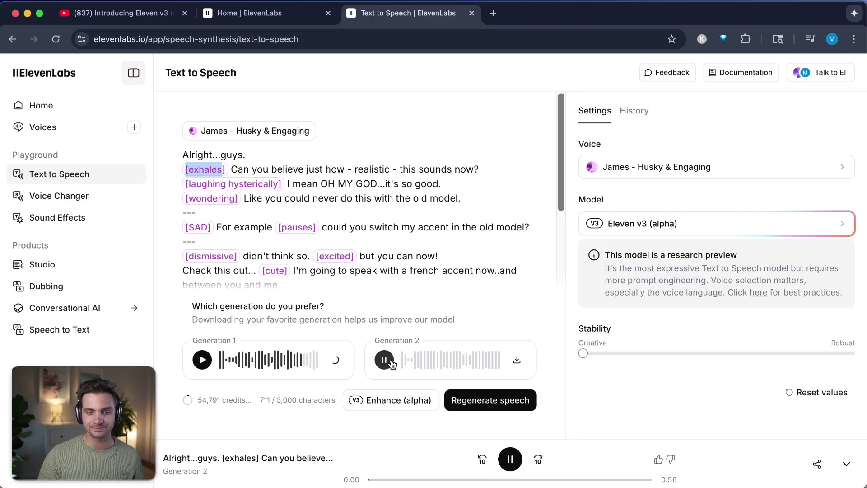
- Follow the second take, highlighting the Alright...guys, OH MY GOD, old model and [SAD] lines as they play
key("ctrl+a")
triple_click(255, 152)
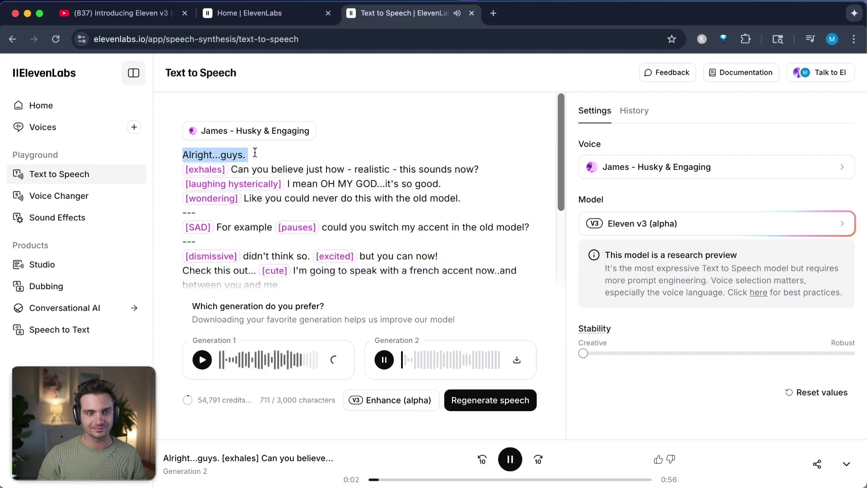
left_click_drag(232, 169, 488, 175)
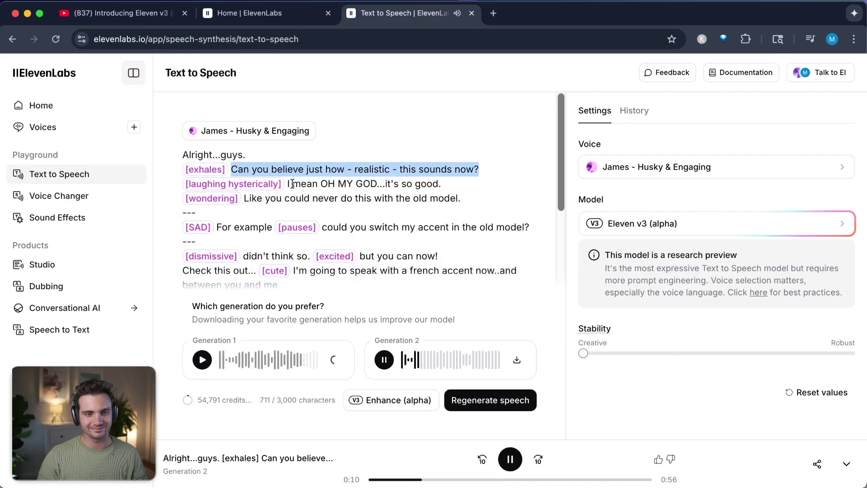
left_click_drag(287, 183, 459, 182)
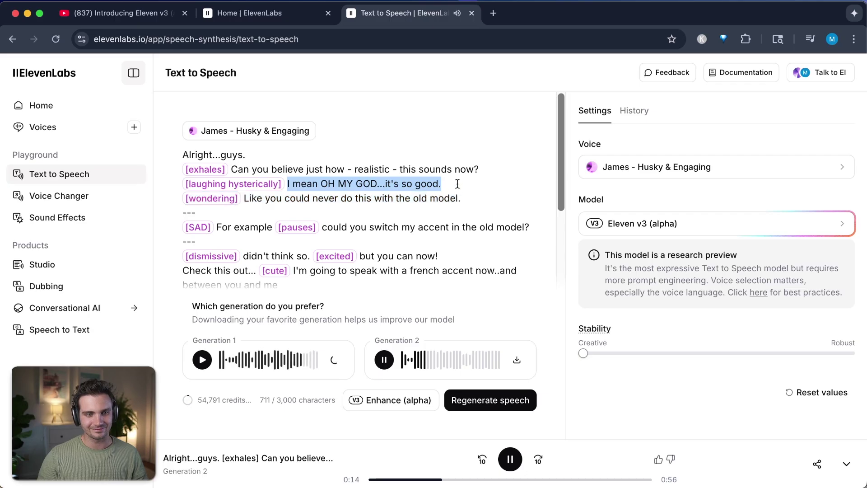
left_click(458, 184)
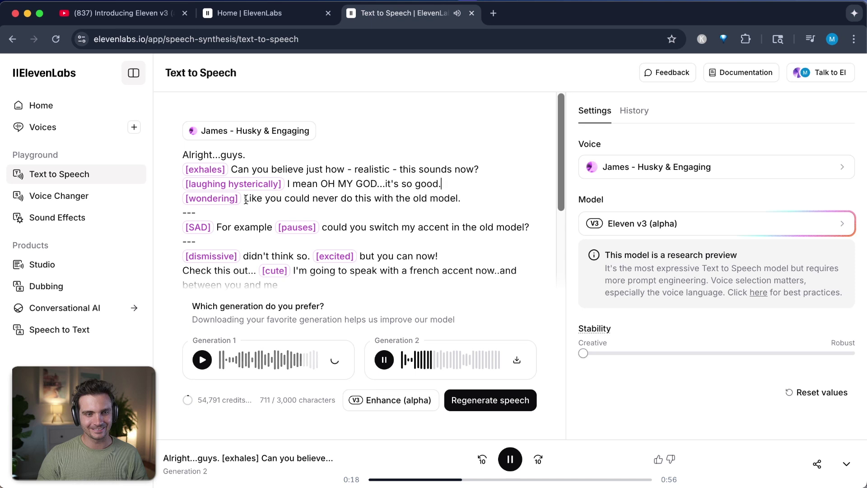
left_click_drag(244, 197, 492, 199)
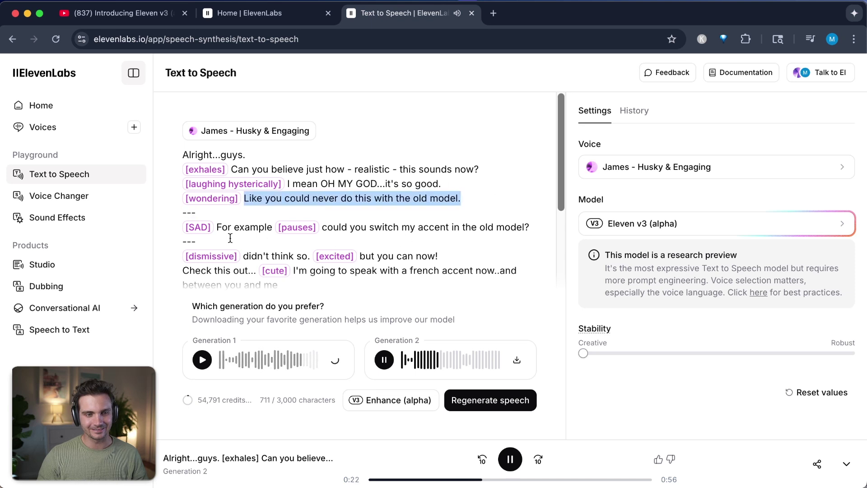
left_click_drag(218, 227, 533, 230)
left_click(477, 232)
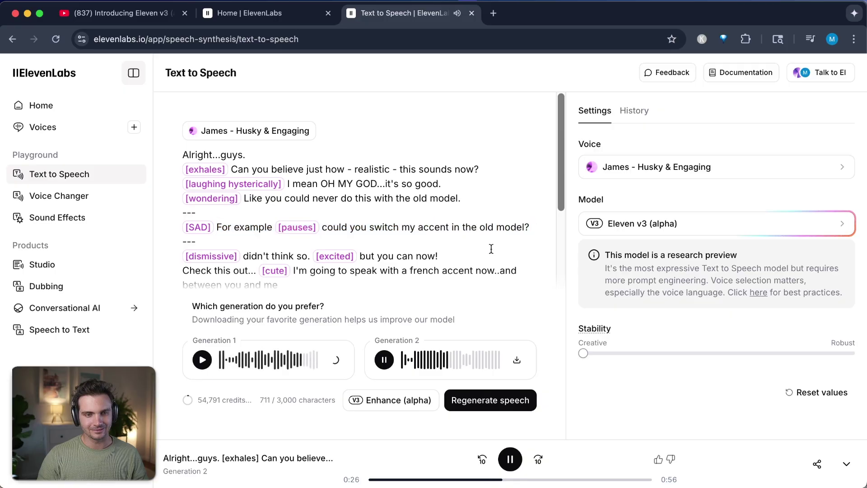
scroll(491, 249, "down", 1)
scroll(491, 249, "down", 5)
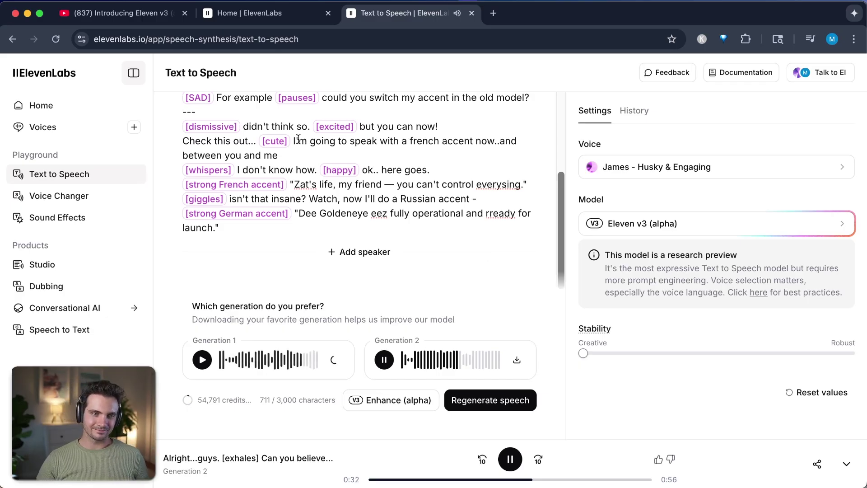
triple_click(409, 157)
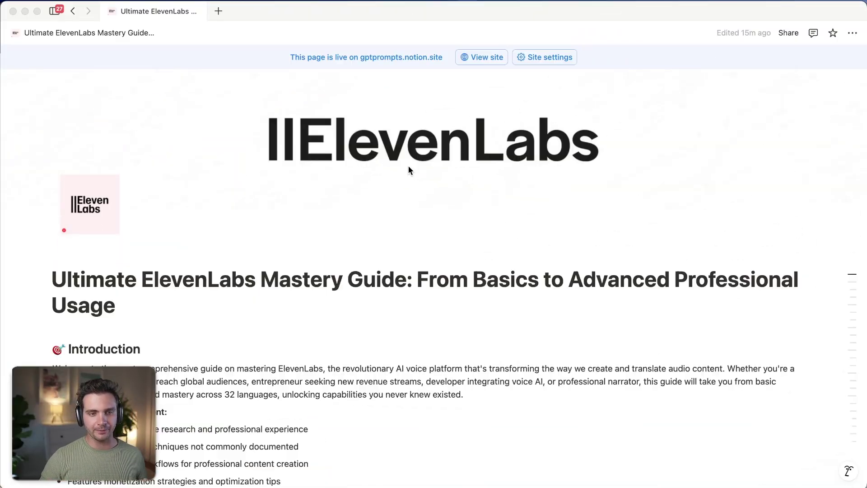
- Scroll the guide to highlight the Elevenlabs Eleven V3 Voice and Voice selection headings
scroll(397, 326, "down", 20)
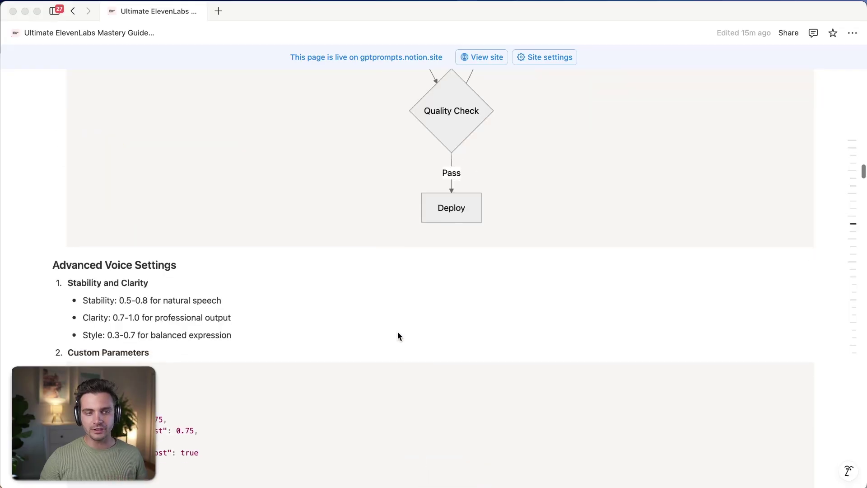
scroll(398, 326, "down", 10)
scroll(396, 324, "up", 14)
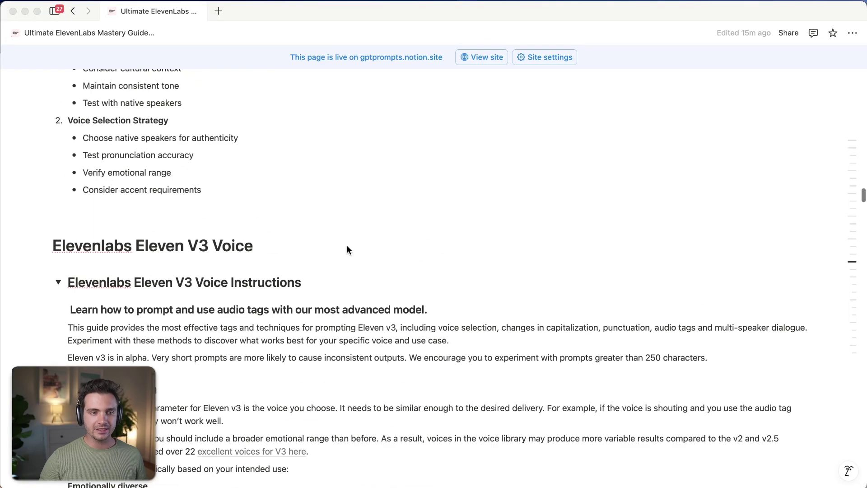
left_click(93, 251)
triple_click(92, 251)
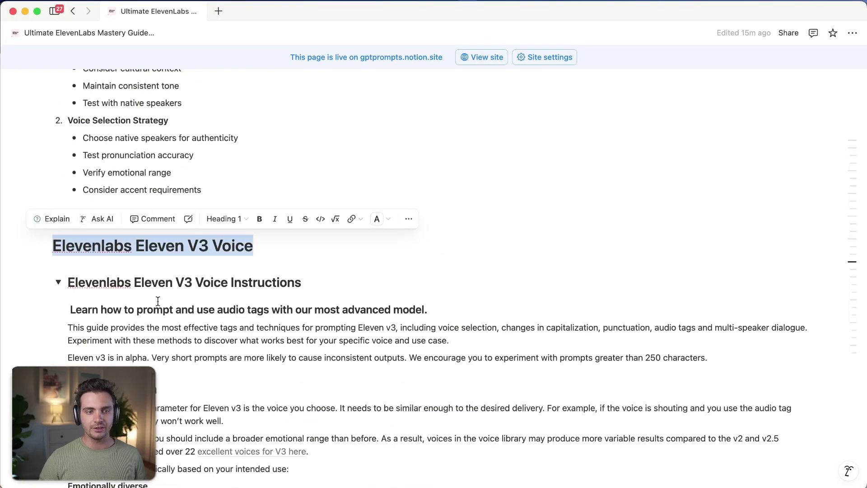
scroll(228, 166, "down", 5)
triple_click(229, 167)
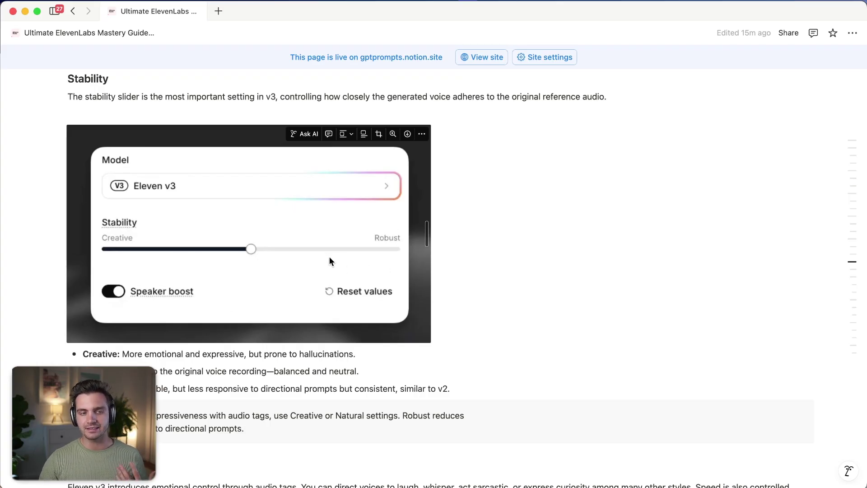
scroll(324, 258, "down", 5)
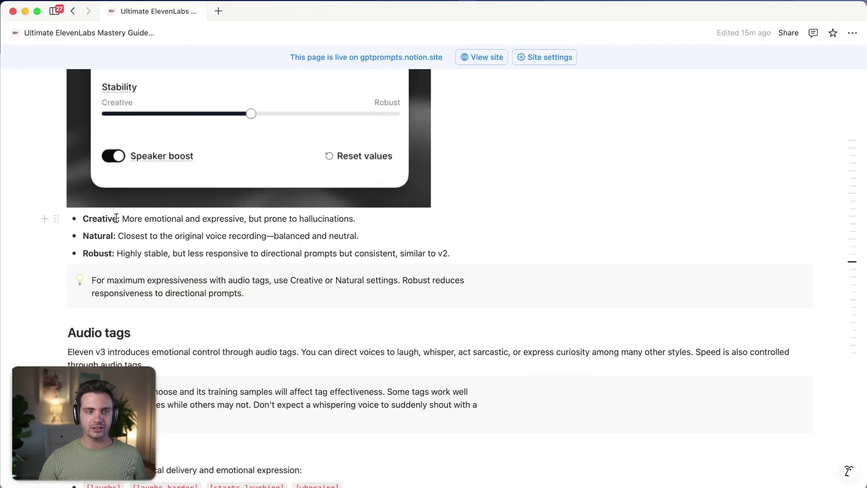
left_click_drag(122, 219, 412, 246)
triple_click(170, 236)
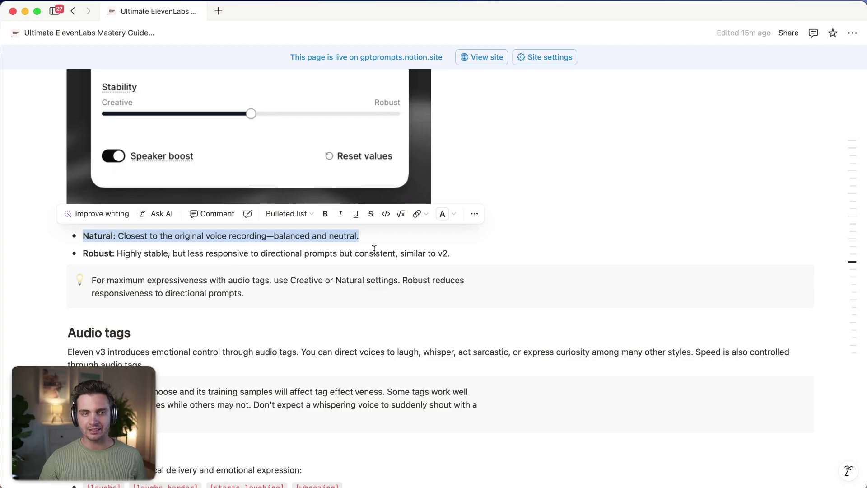
left_click_drag(122, 253, 469, 264)
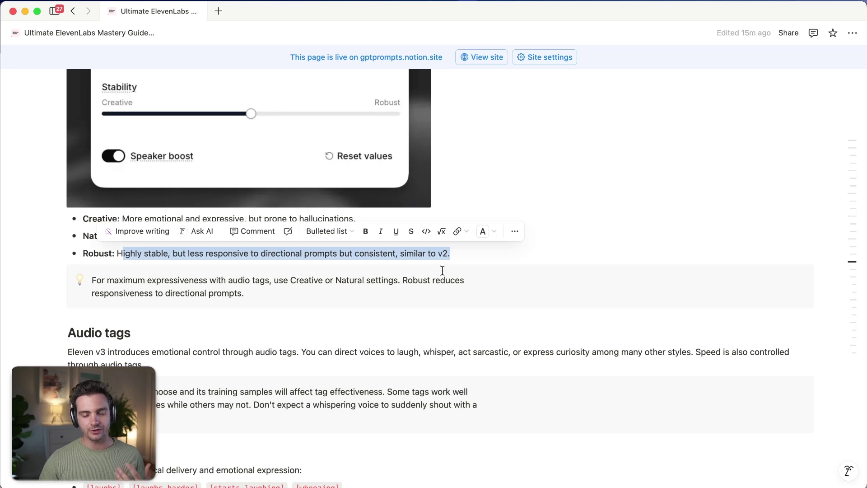
left_click(456, 256)
left_click_drag(93, 281, 308, 306)
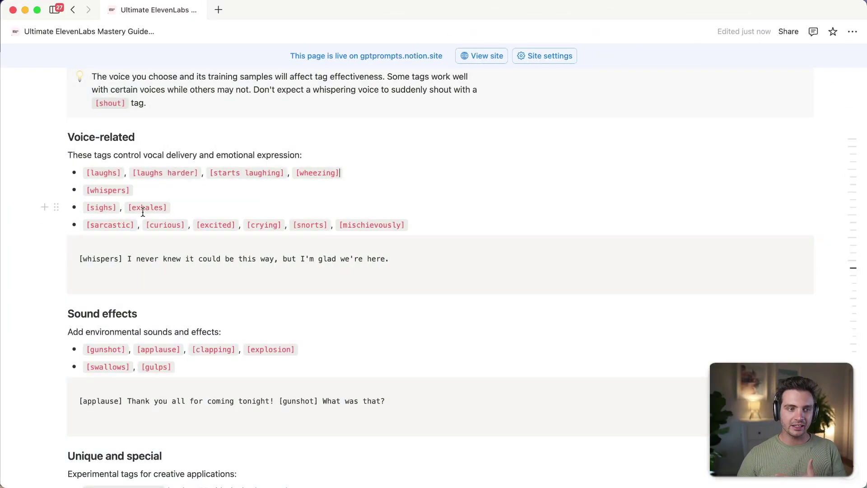
- Point out the sarcastic, [whispers] and laughing example tags in the guide
double_click(124, 224)
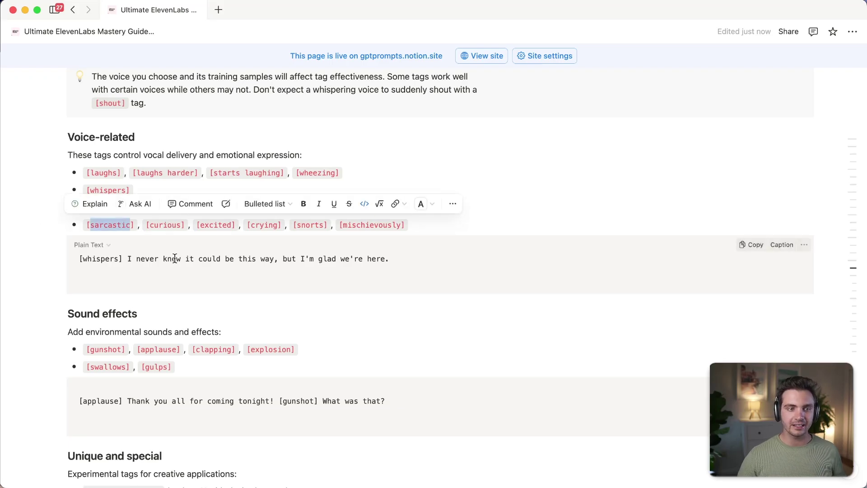
left_click(190, 258)
left_click_drag(79, 260, 126, 260)
left_click(127, 258)
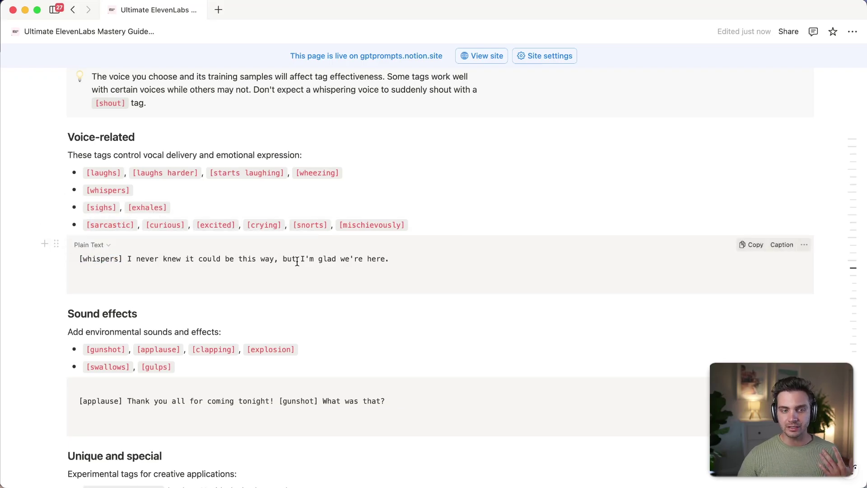
scroll(296, 258, "up", 5)
scroll(193, 201, "down", 2)
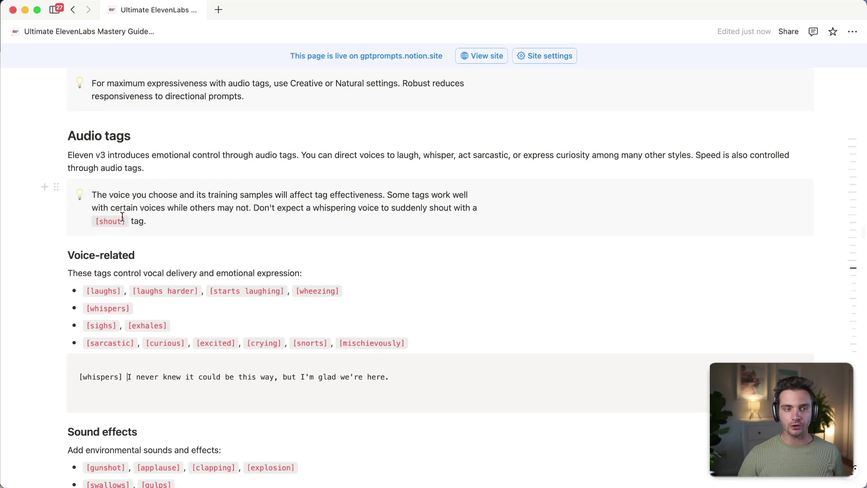
triple_click(106, 288)
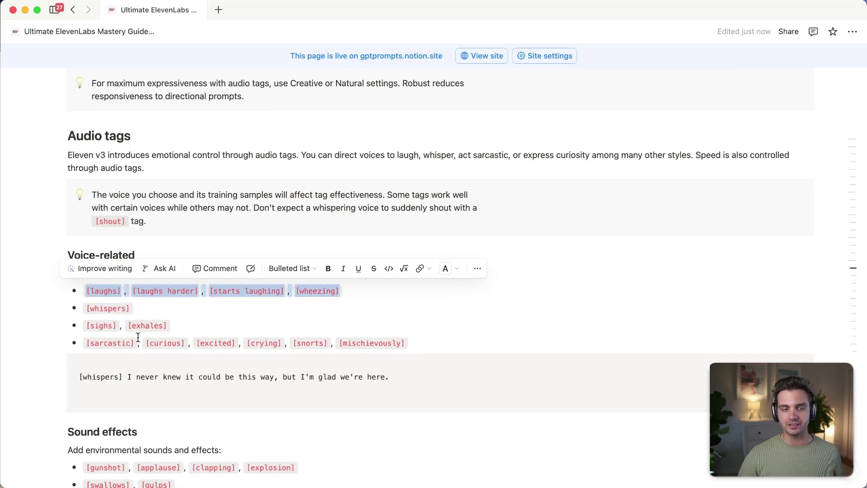
scroll(141, 338, "down", 1)
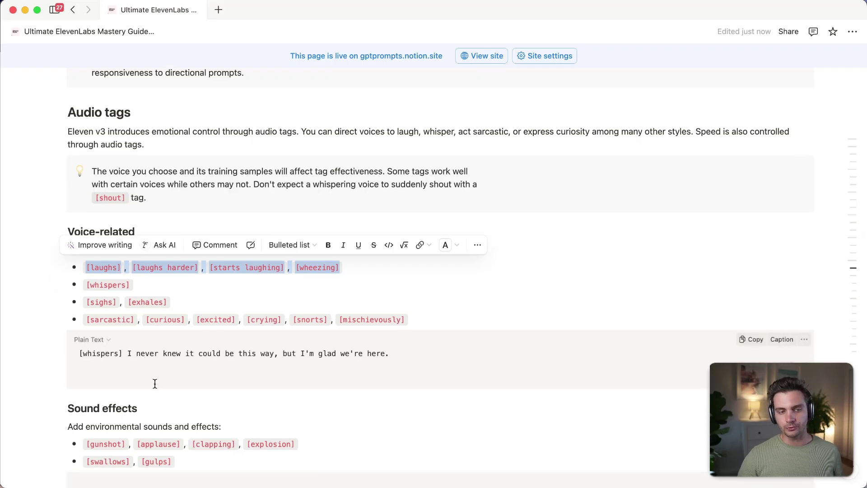
left_click_drag(140, 361, 378, 355)
scroll(348, 364, "down", 2)
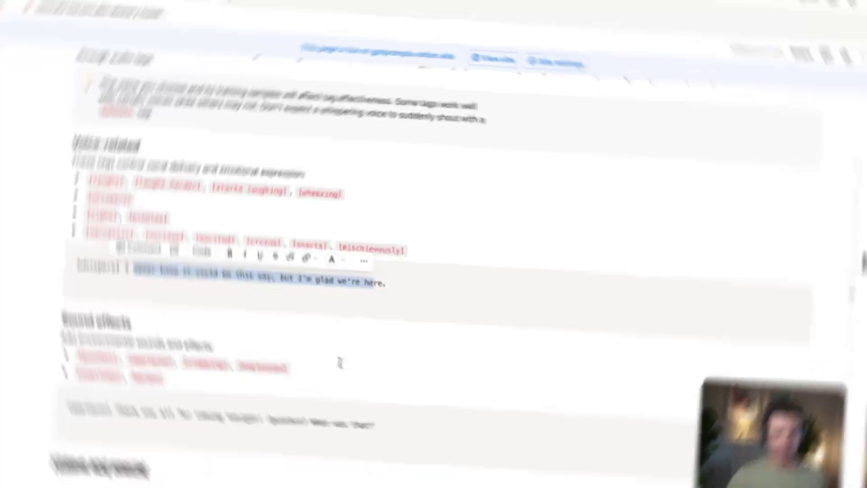
scroll(341, 362, "down", 3)
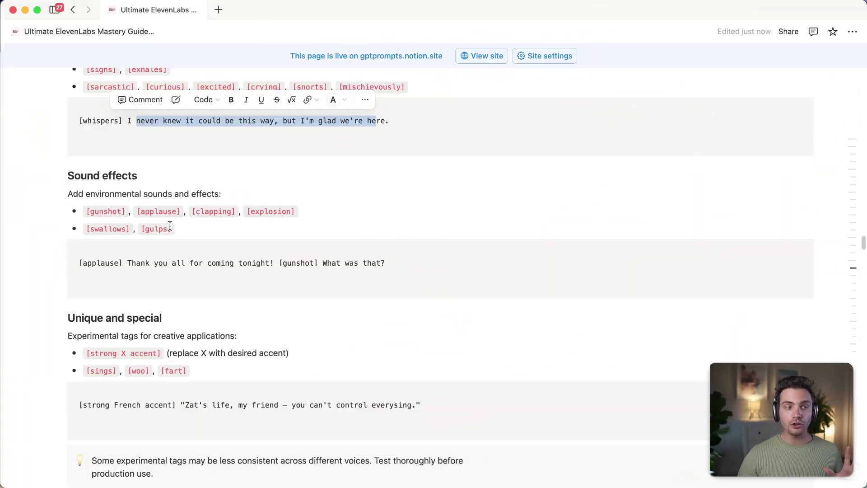
- In the sound effects example, type [SURPRISED] right after [gunshot]
double_click(101, 210)
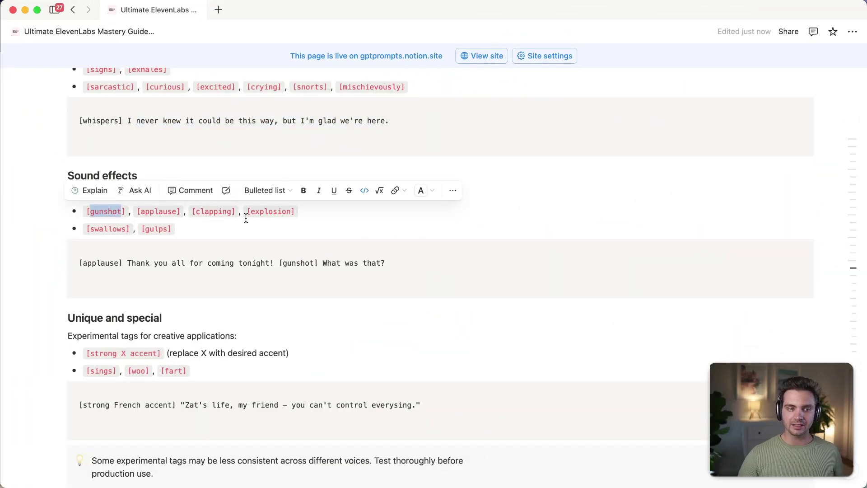
left_click(102, 261)
left_click_drag(56, 261, 398, 270)
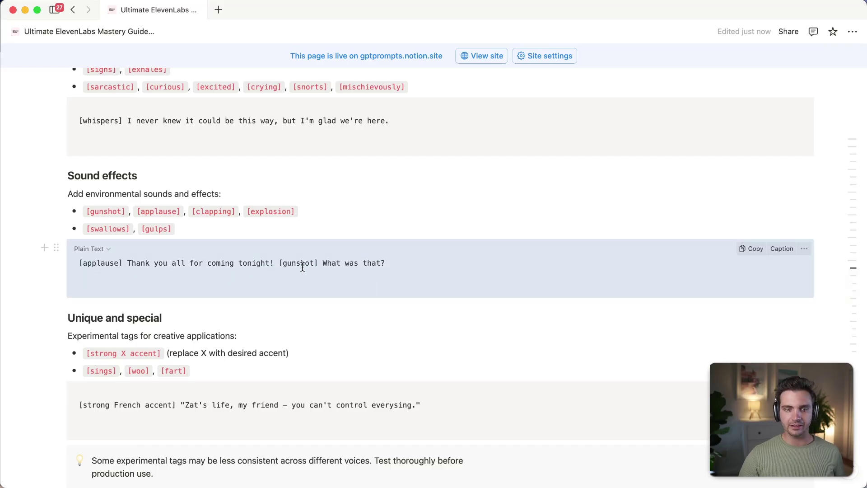
left_click(319, 267)
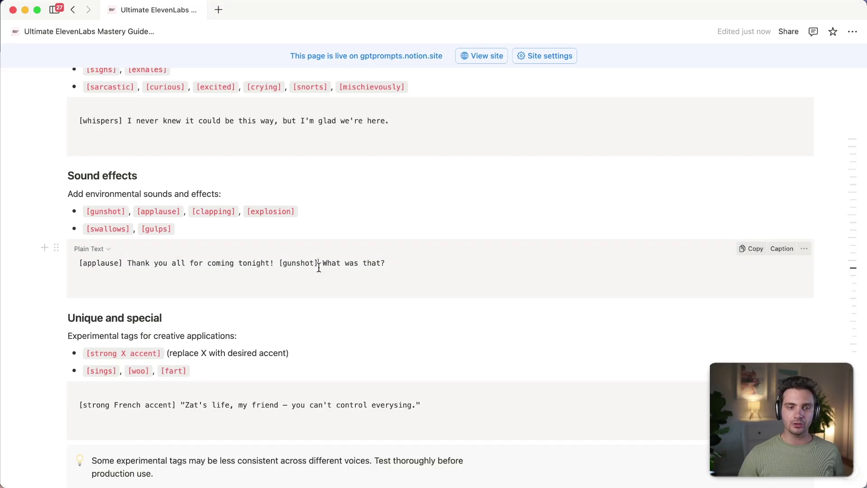
type("[")
type("SURPRISED]")
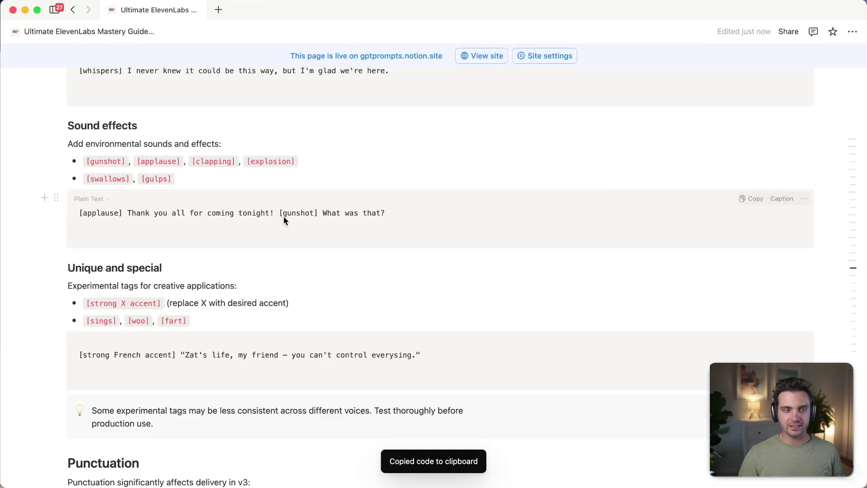
- Switch to ElevenLabs to hear the VERY long day generation
key("super+Tab")
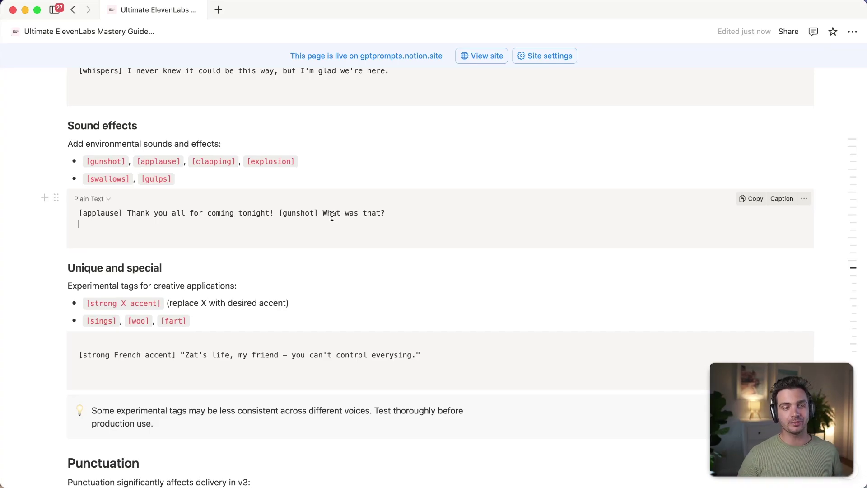
scroll(332, 216, "down", 5)
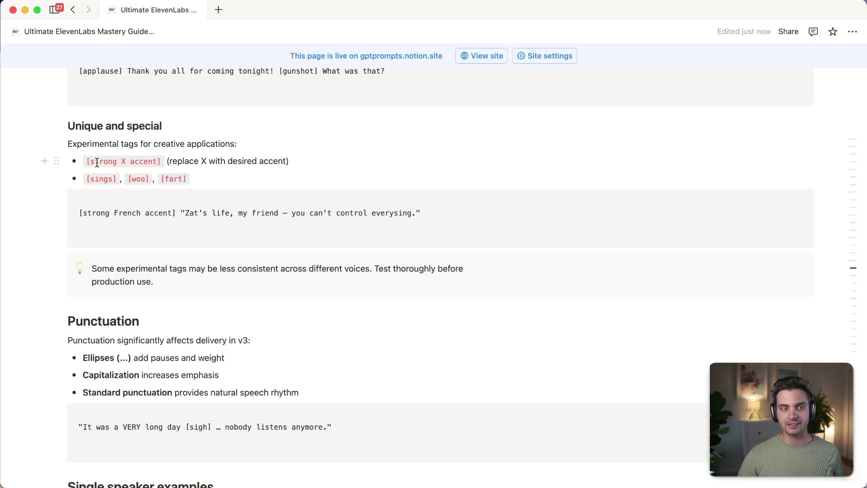
- Point out the strong accent tag line, then place the cursor at the end of the Ellipses tip
triple_click(97, 162)
left_click(98, 162)
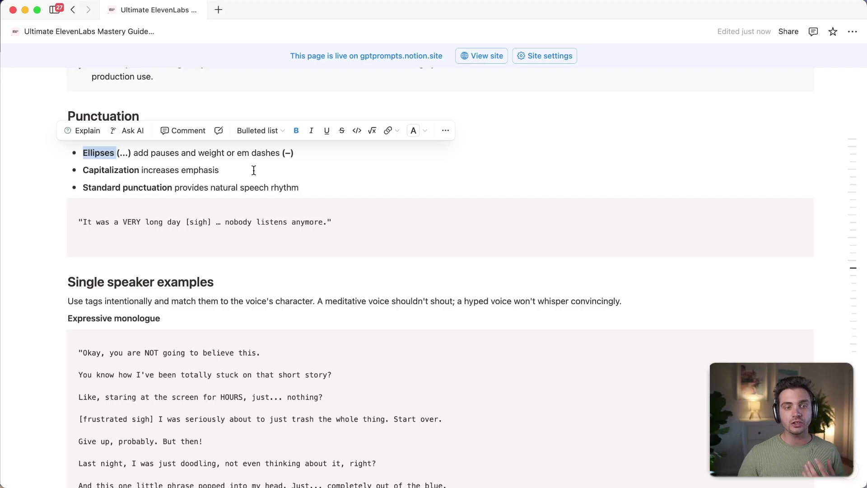
left_click(315, 152)
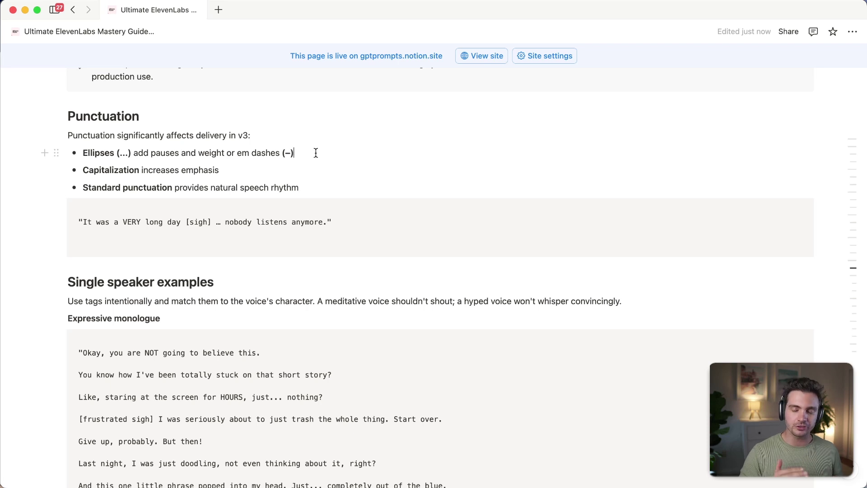
- Highlight the Capitalization tip and the word VERY, then copy the punctuation example
double_click(111, 170)
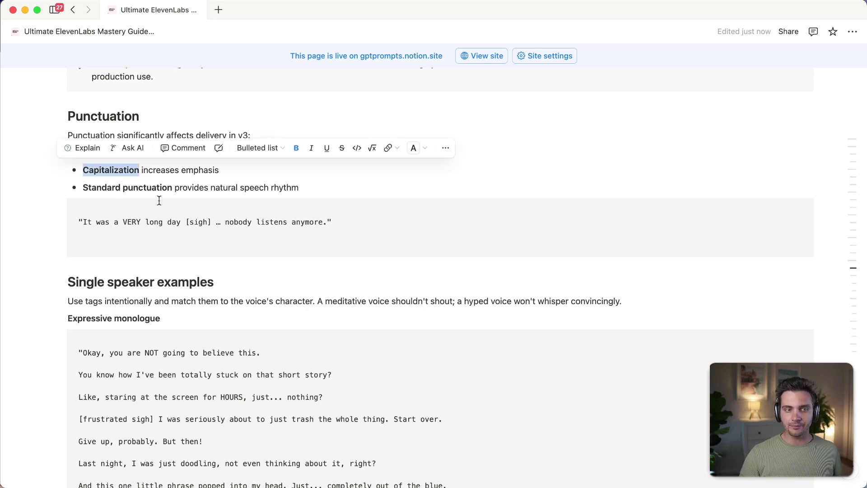
triple_click(130, 221)
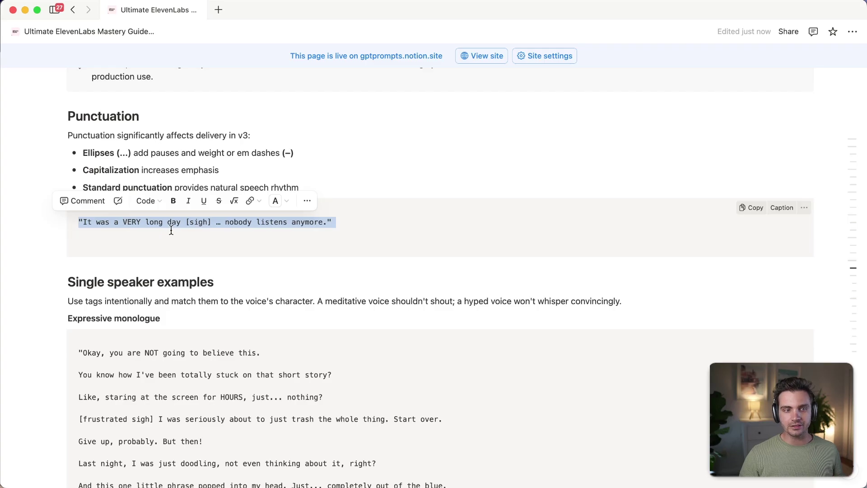
left_click(132, 228)
double_click(131, 223)
left_click(212, 140)
scroll(212, 150, "down", 1)
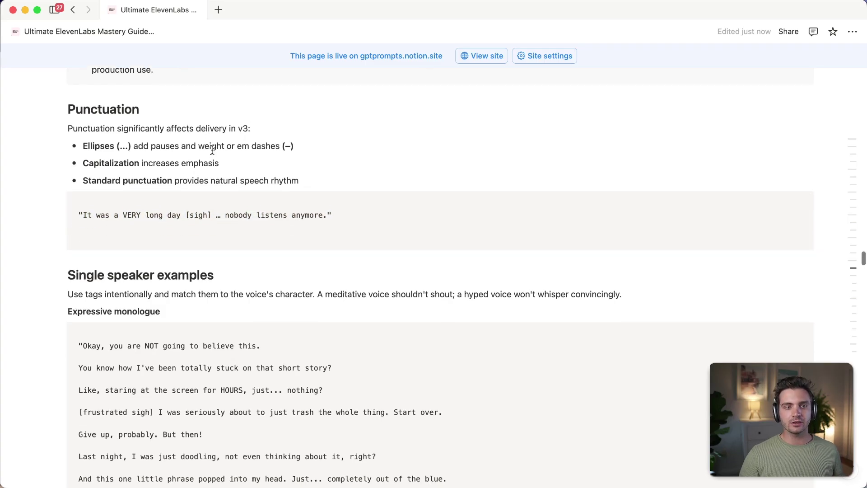
scroll(213, 150, "down", 1)
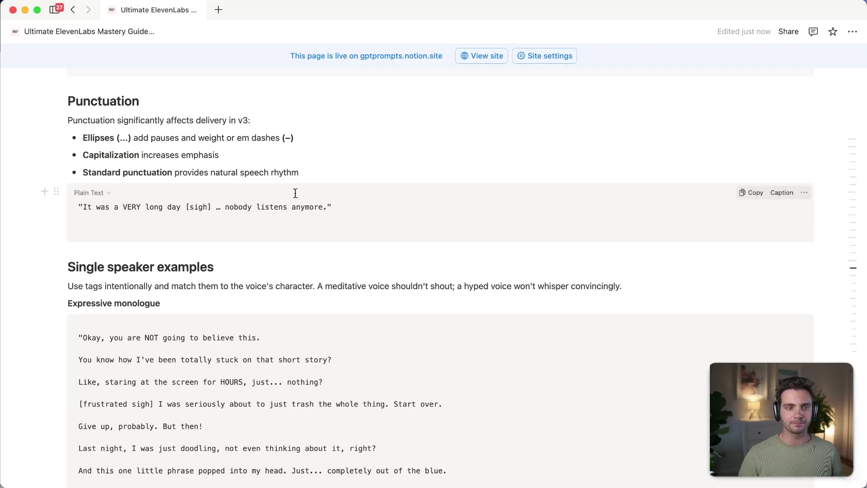
scroll(753, 186, "down", 1)
left_click(754, 185)
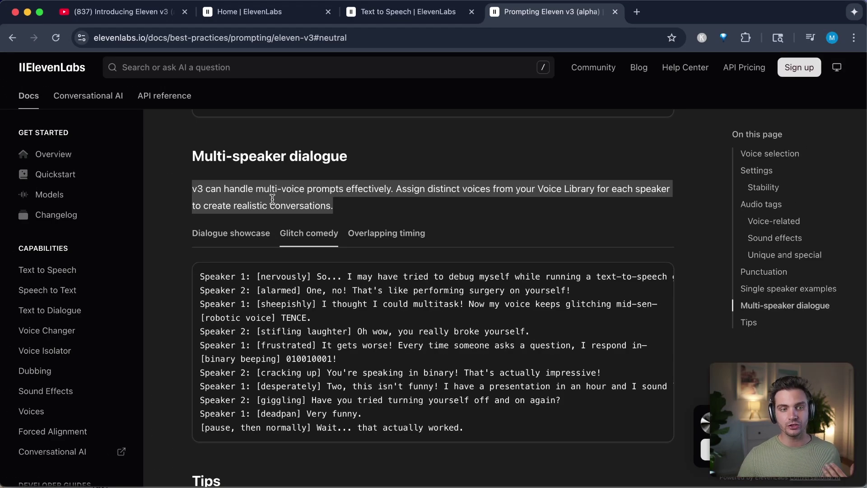
- Copy the Glitch comedy dialogue script and paste it into Text to Speech
left_click(382, 291)
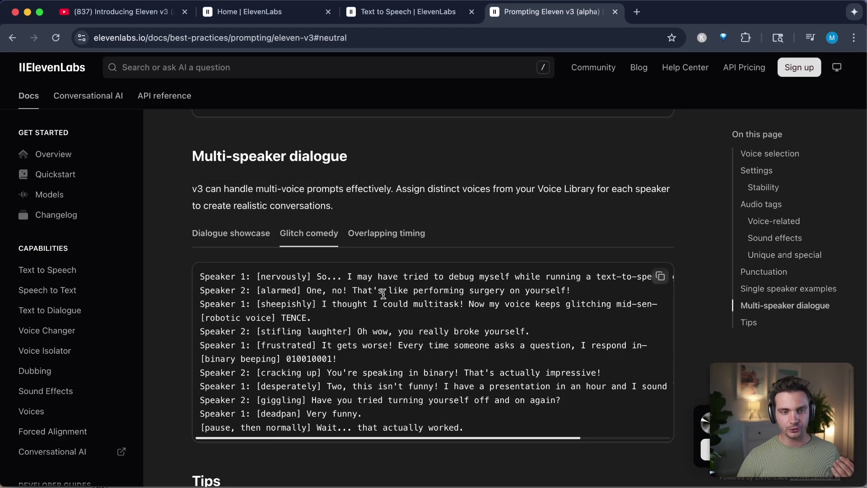
left_click(660, 276)
key("super+Tab")
key("super+shift+Tab")
left_click(408, 11)
key("super+v")
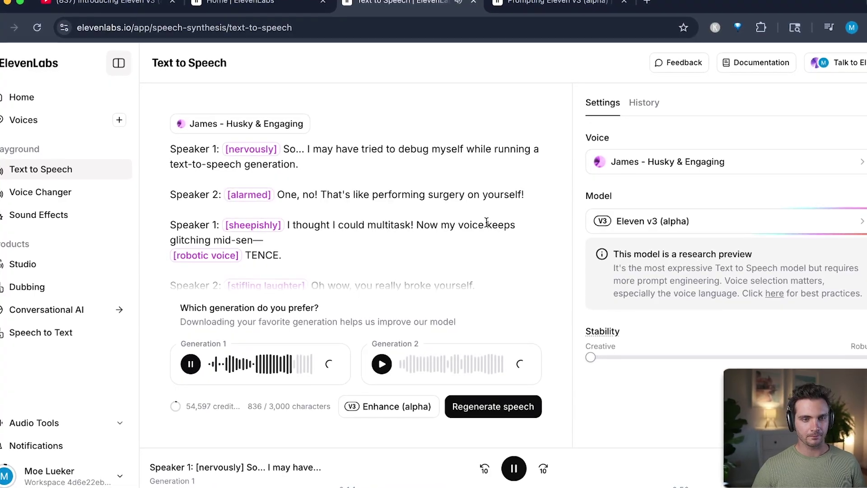
- Listen to the Glitch comedy take, pause playback, and return to the Notion guide
scroll(466, 240, "down", 2)
scroll(465, 239, "down", 3)
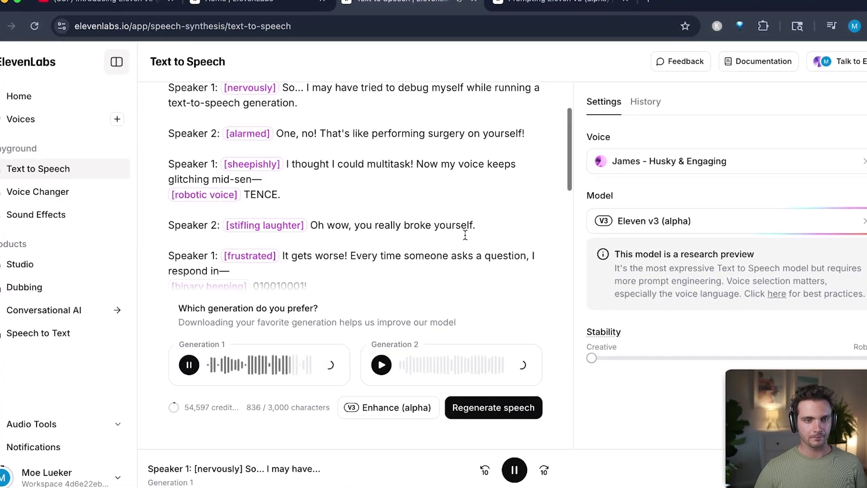
scroll(465, 239, "down", 2)
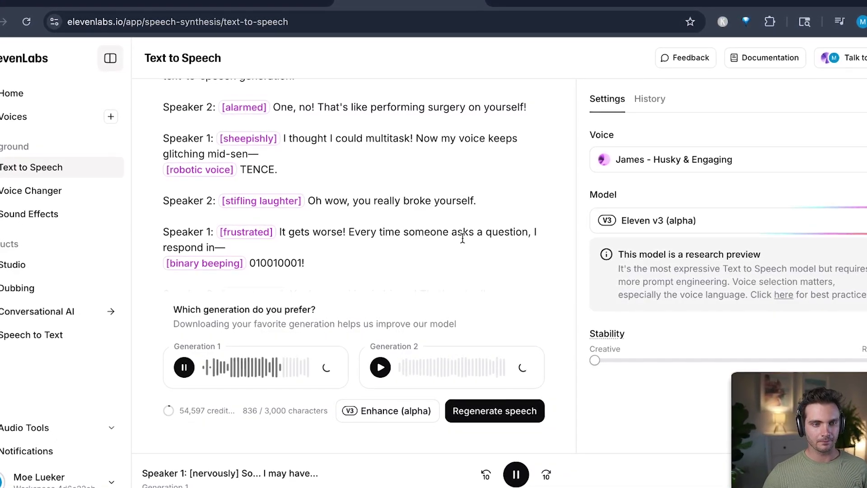
scroll(463, 238, "down", 3)
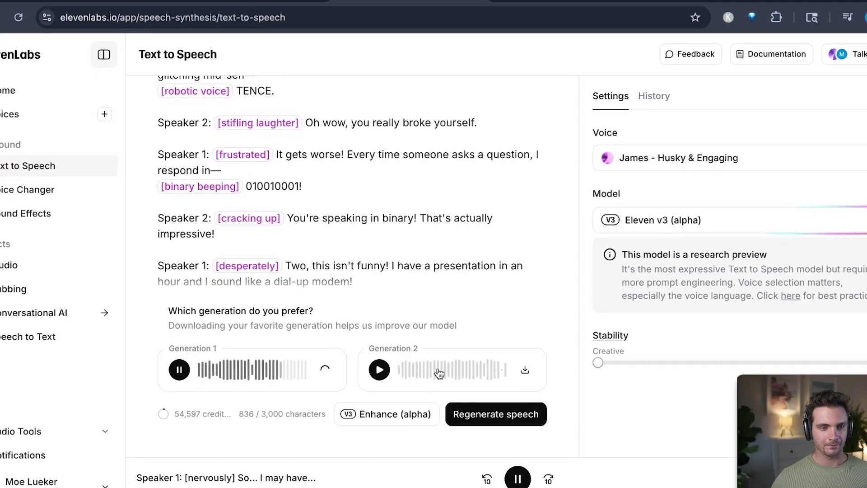
key("space")
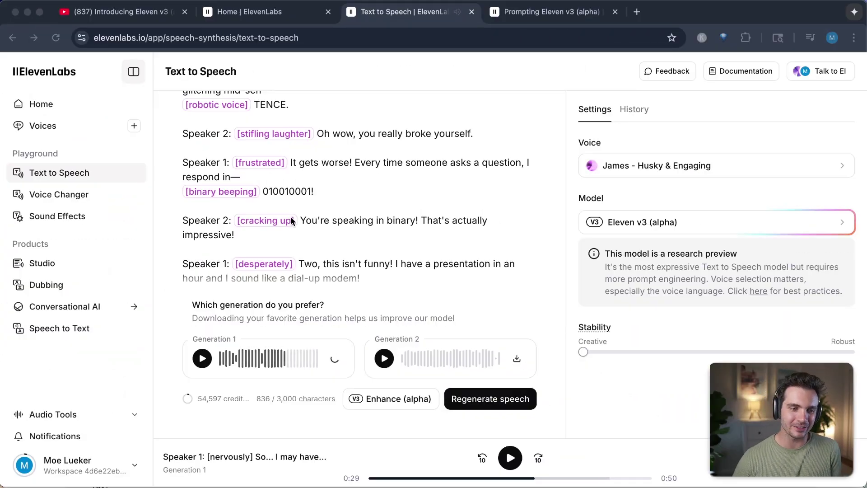
left_click(228, 218)
scroll(229, 212, "up", 5)
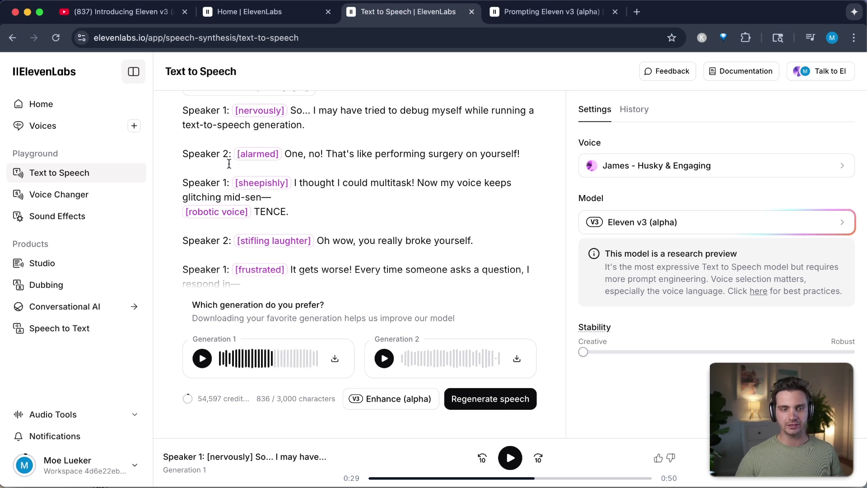
key("super+Tab")
key("super+Tab")
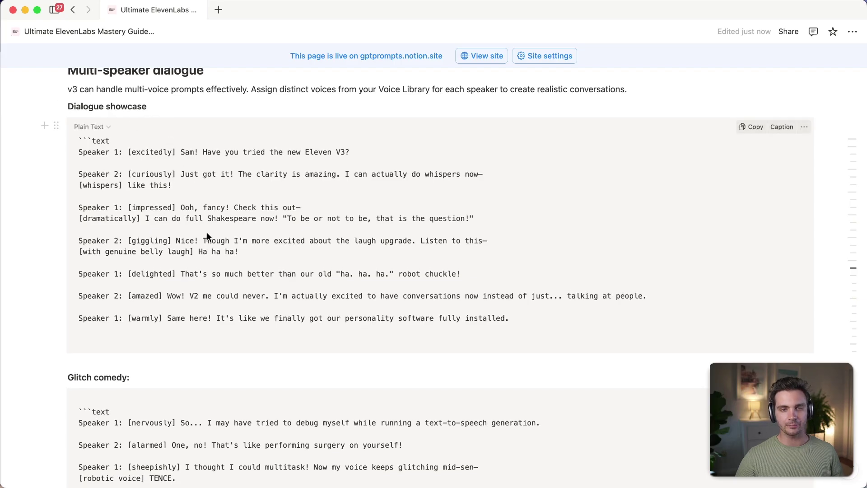
- Review the guide's Tag combinations, Voice matching, Text structure and Experimentation tips
key("super+Tab")
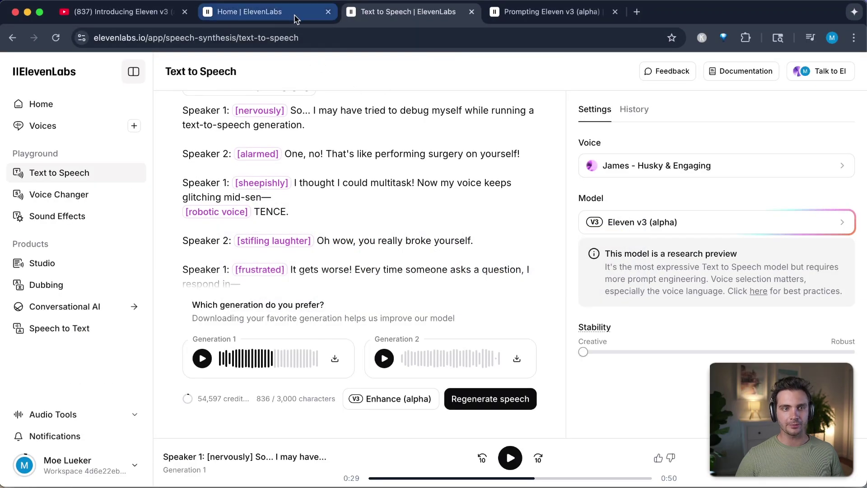
left_click(518, 9)
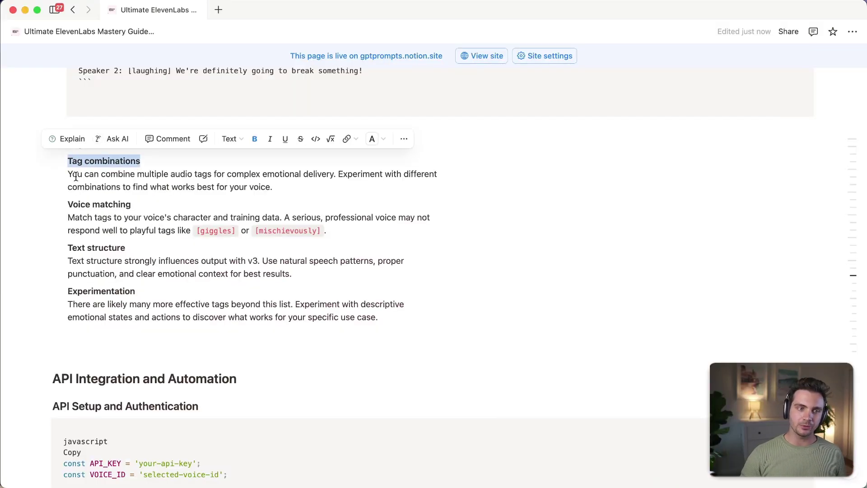
left_click_drag(73, 177, 294, 192)
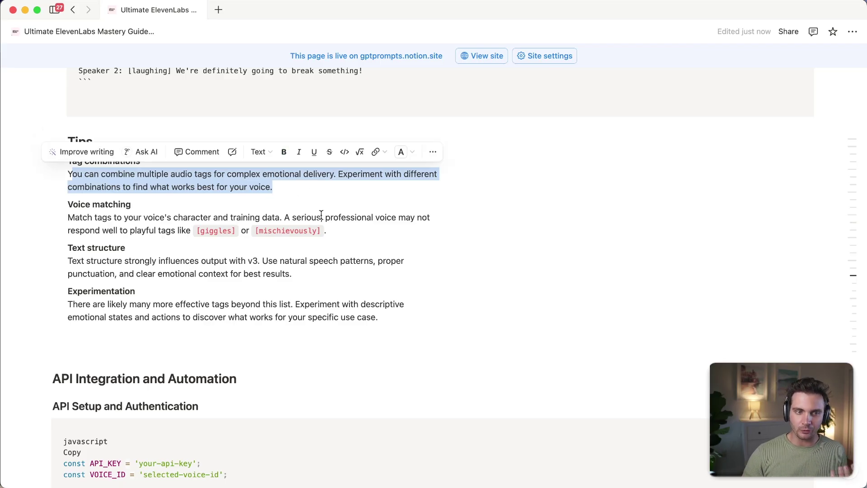
triple_click(112, 205)
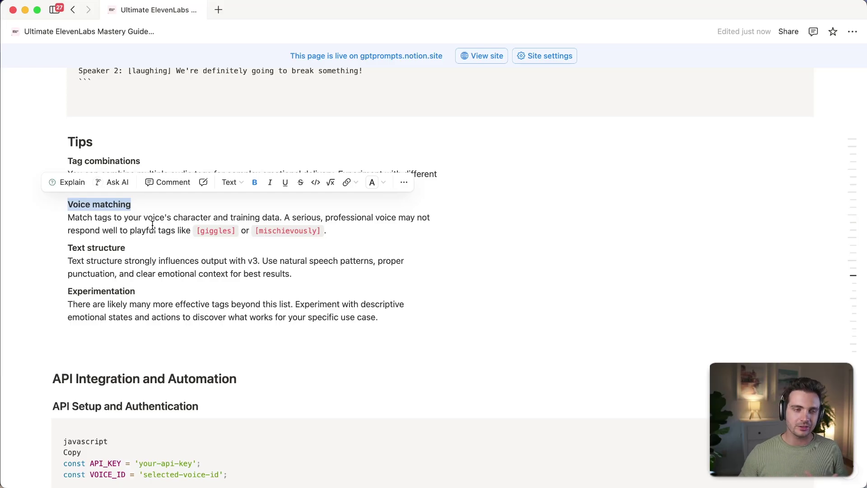
left_click_drag(68, 248, 128, 250)
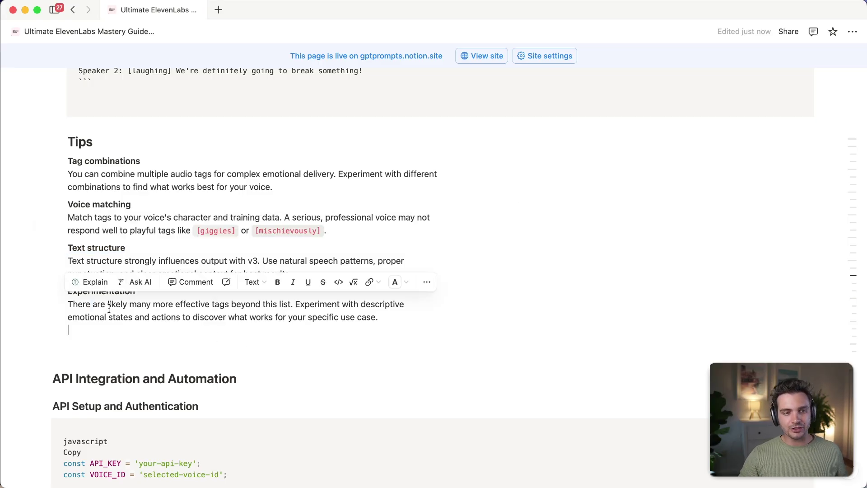
double_click(96, 290)
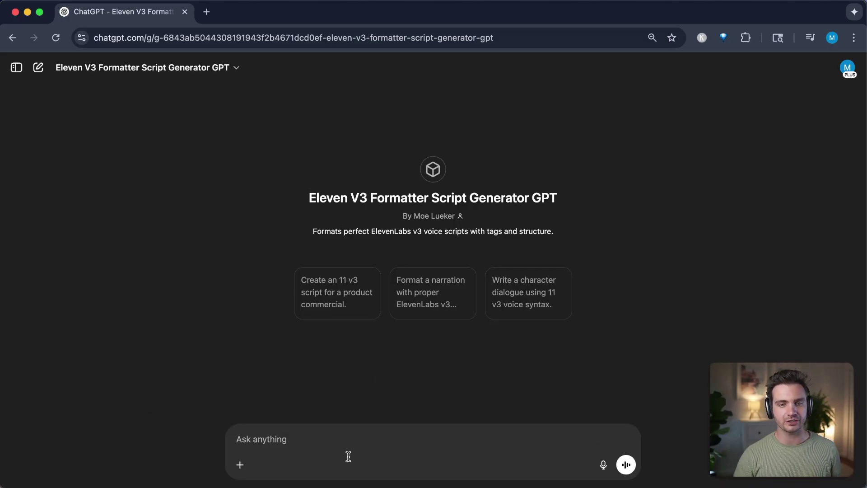
- Ask the GPT for a four-sentence YouTube channel subscribe pitch and review the returned script
left_click(299, 441)
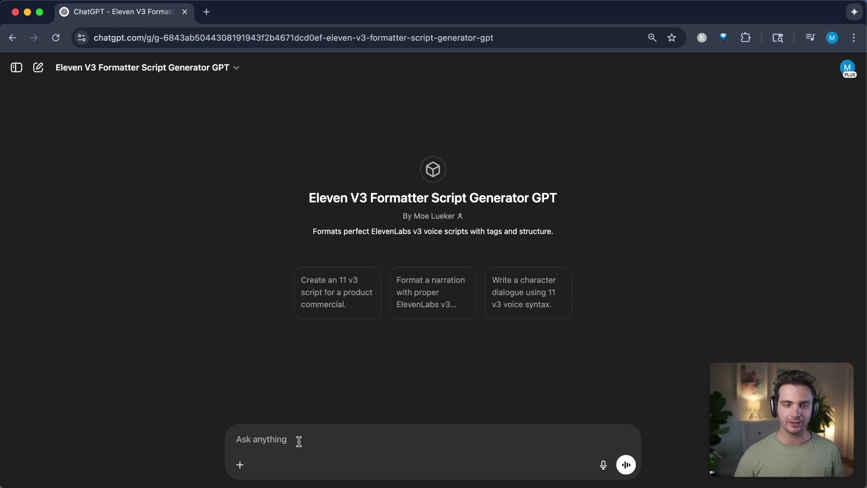
key("super+v")
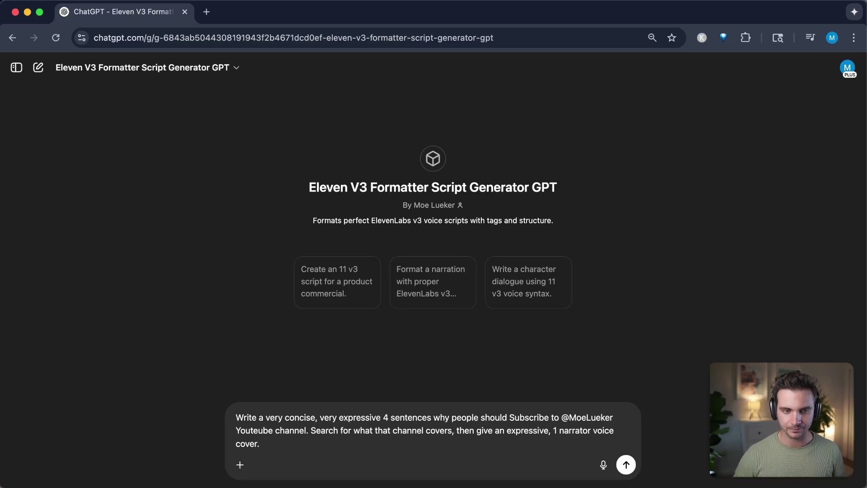
key("Return")
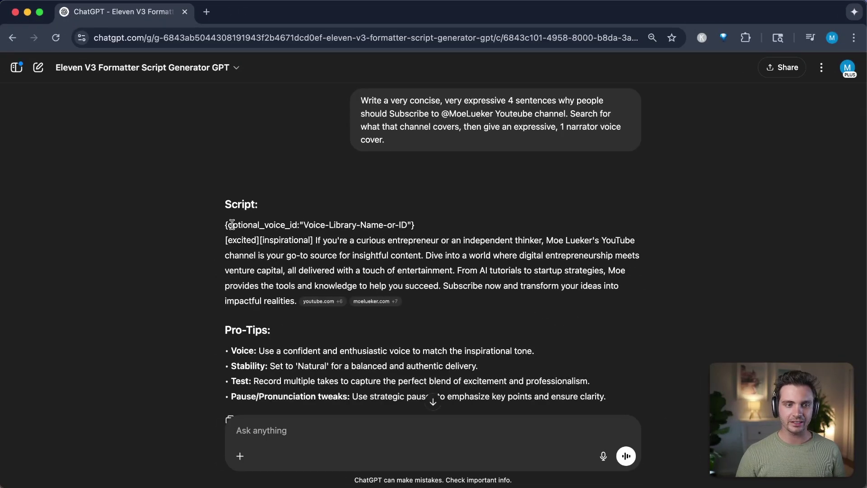
left_click_drag(226, 225, 497, 305)
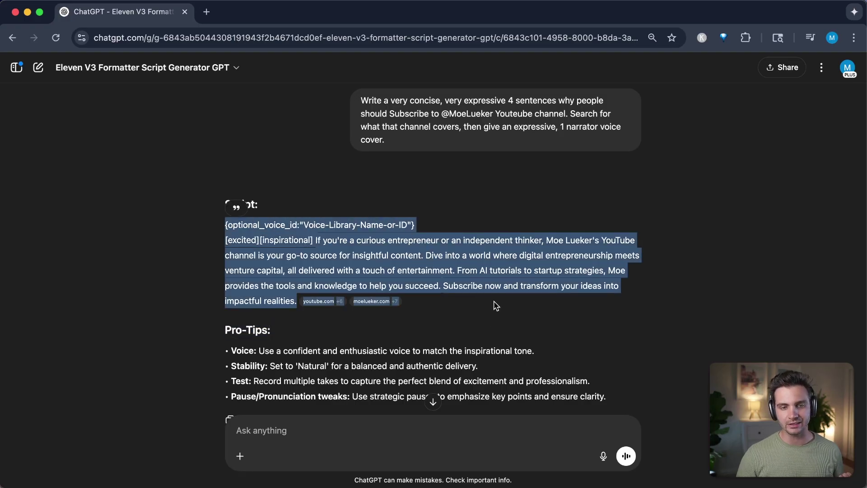
left_click(429, 280)
left_click_drag(215, 240, 359, 242)
left_click_drag(455, 270, 386, 254)
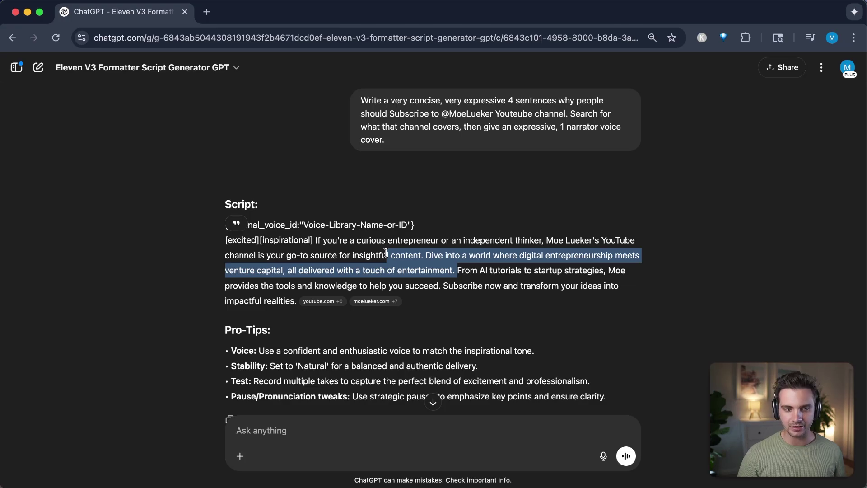
left_click(386, 254)
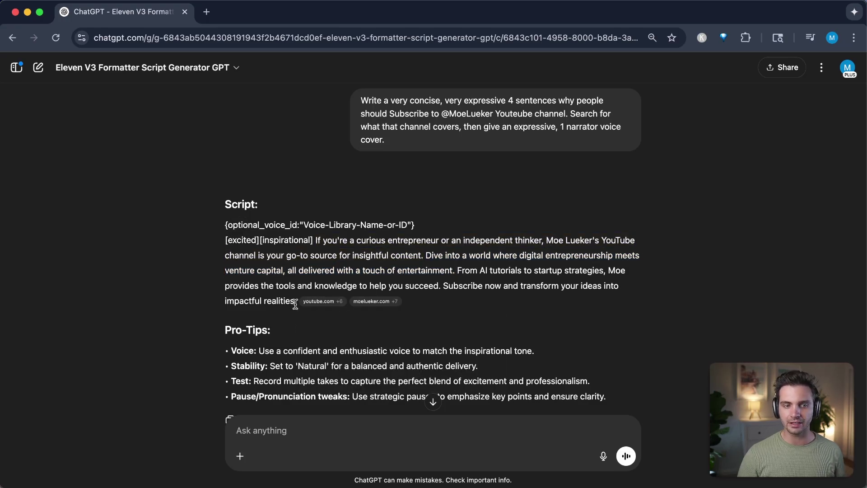
left_click_drag(297, 302, 222, 248)
- Request a more expressive version with dramatic pauses, then select the four-paragraph script
left_click(317, 430)
key("super+v")
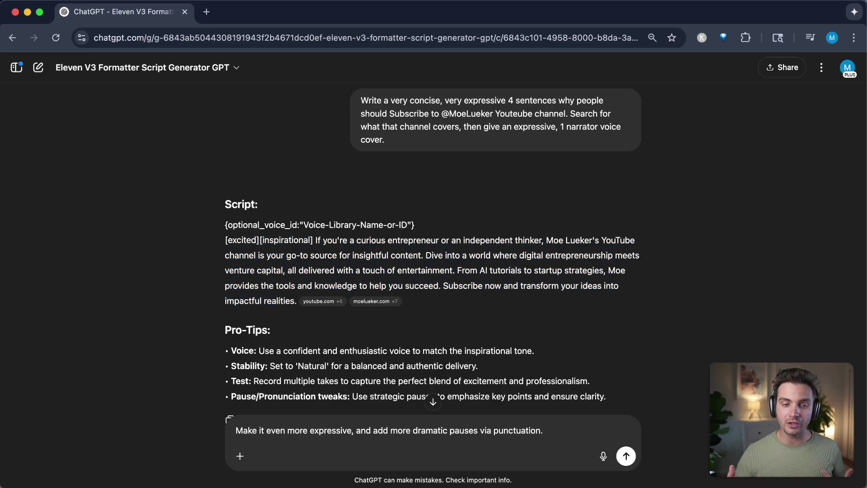
scroll(385, 361, "down", 2)
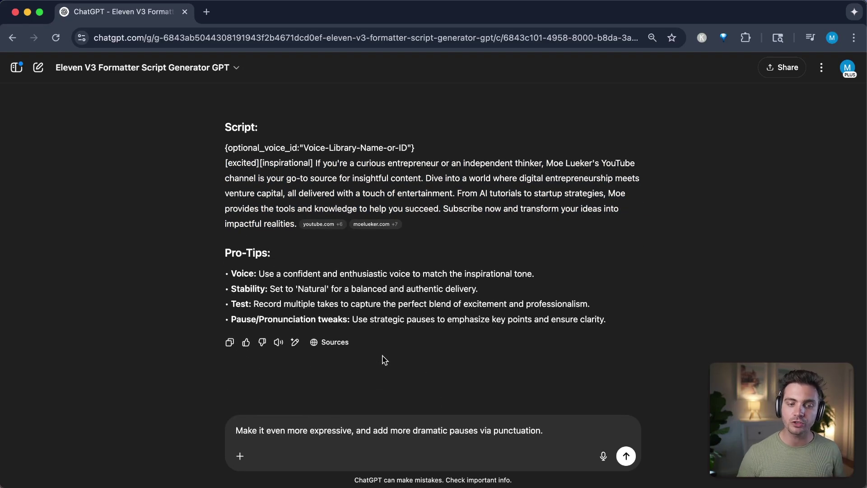
key("Return")
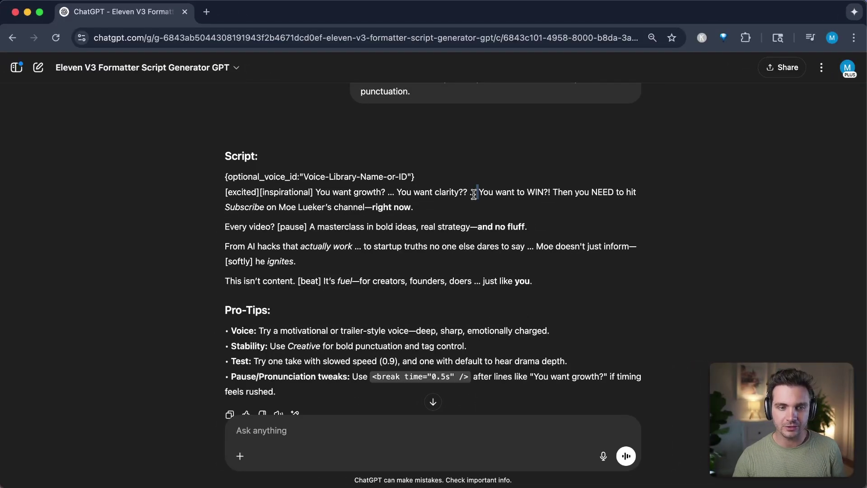
left_click_drag(410, 195, 456, 194)
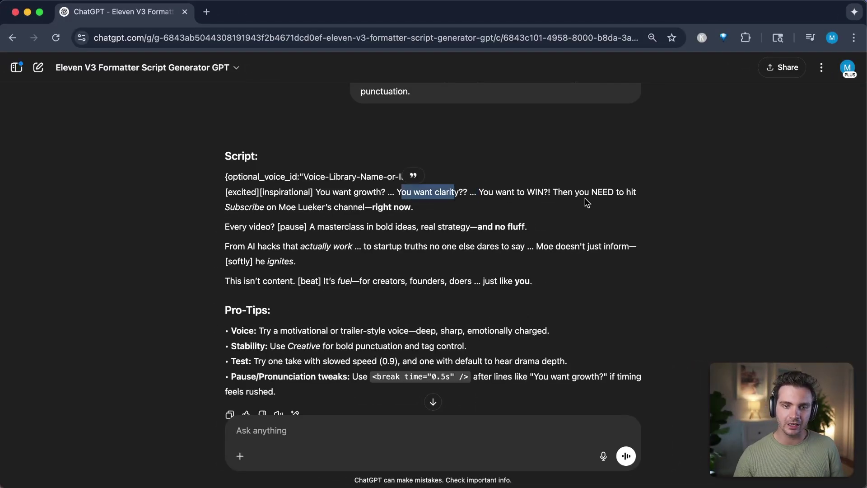
triple_click(610, 201)
left_click(362, 220)
left_click_drag(236, 192, 290, 200)
left_click_drag(266, 227, 321, 228)
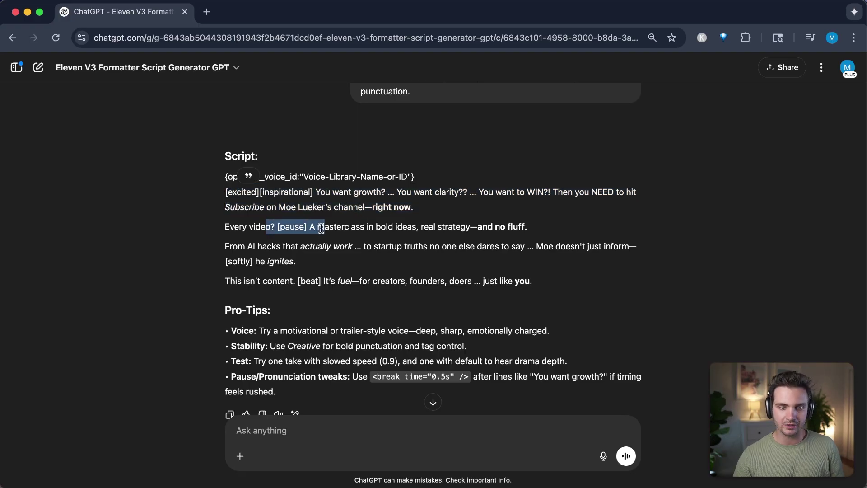
left_click_drag(478, 227, 527, 227)
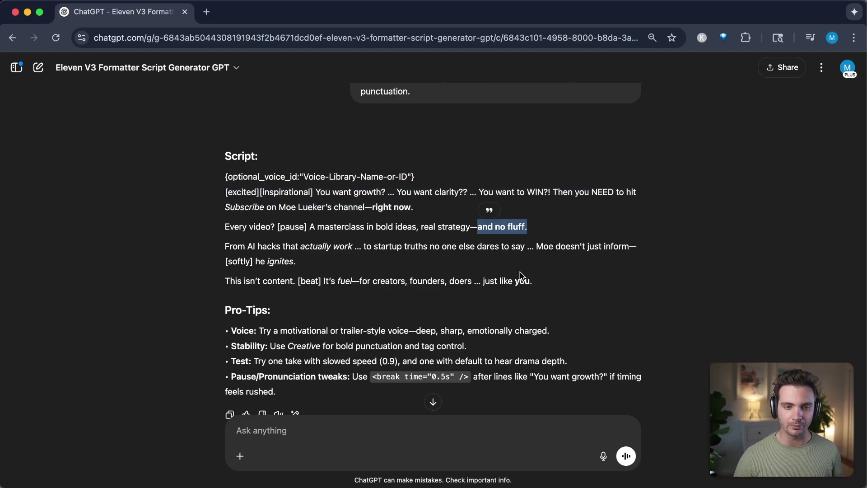
left_click_drag(550, 288, 217, 199)
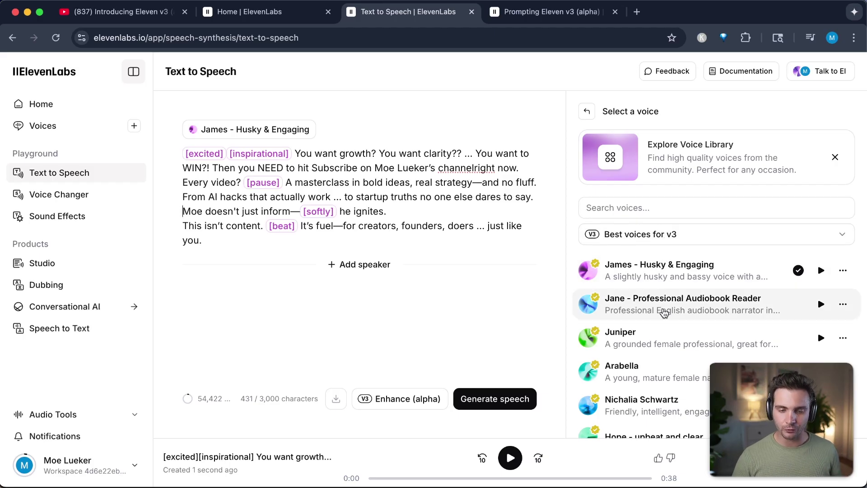
- Replace the James voice with the young female American narrator voice
scroll(664, 313, "down", 2)
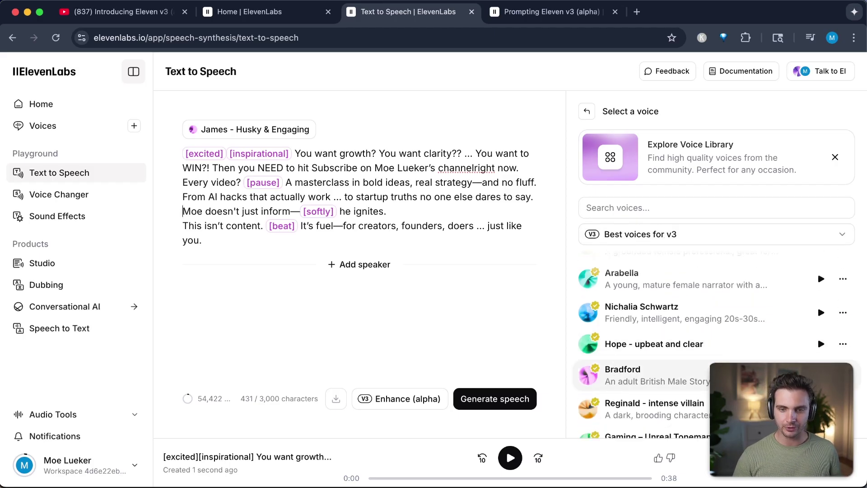
scroll(678, 375, "up", 2)
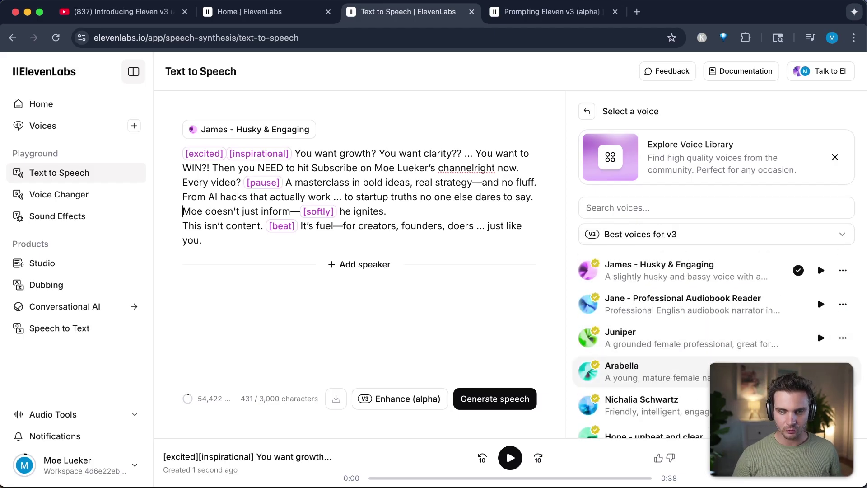
scroll(655, 380, "down", 1)
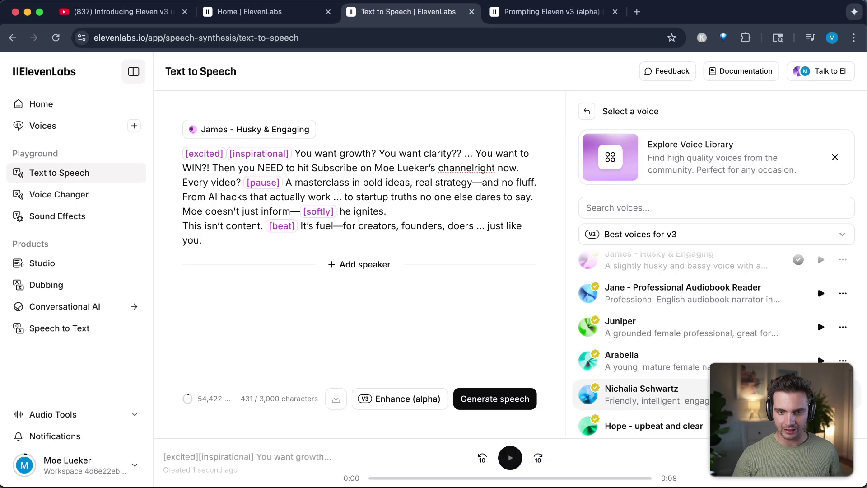
left_click(704, 392)
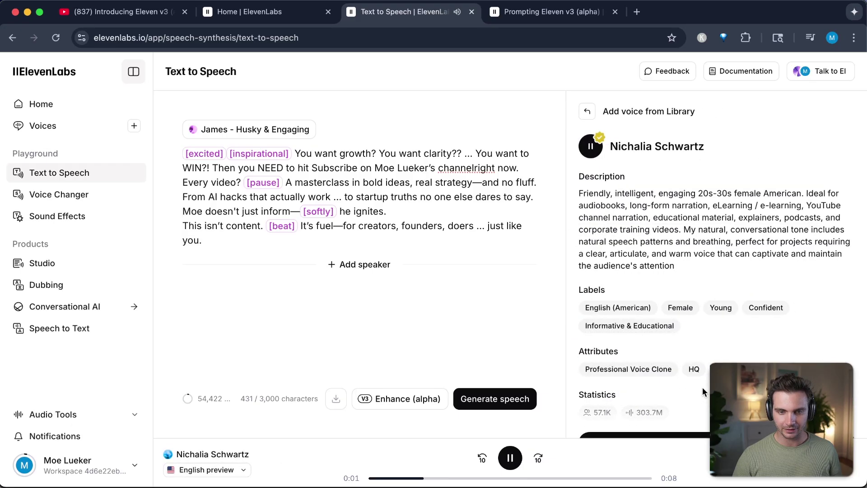
scroll(675, 411, "down", 2)
left_click(655, 384)
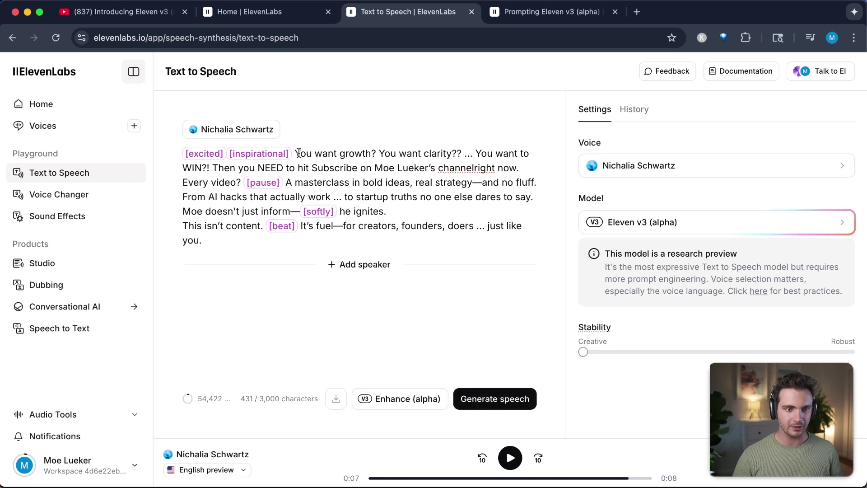
- Add a [fast paced] tag after the opening tags, generate speech, and play the second take
type("[fast paced]")
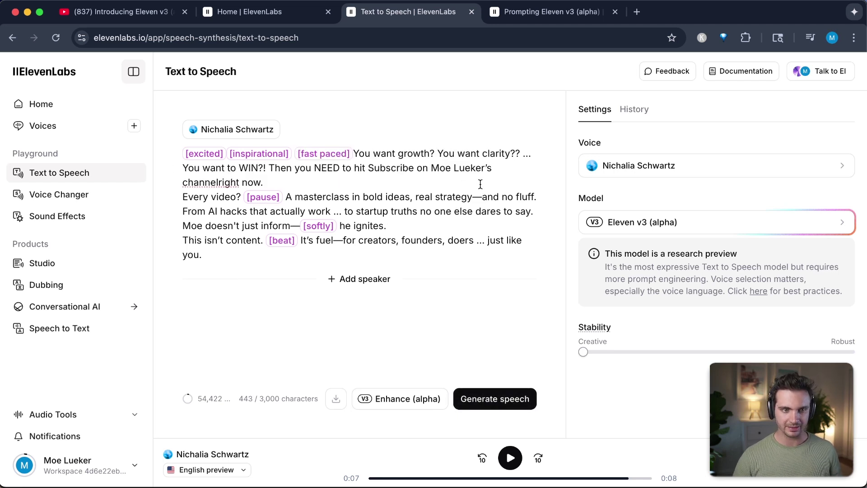
left_click(511, 405)
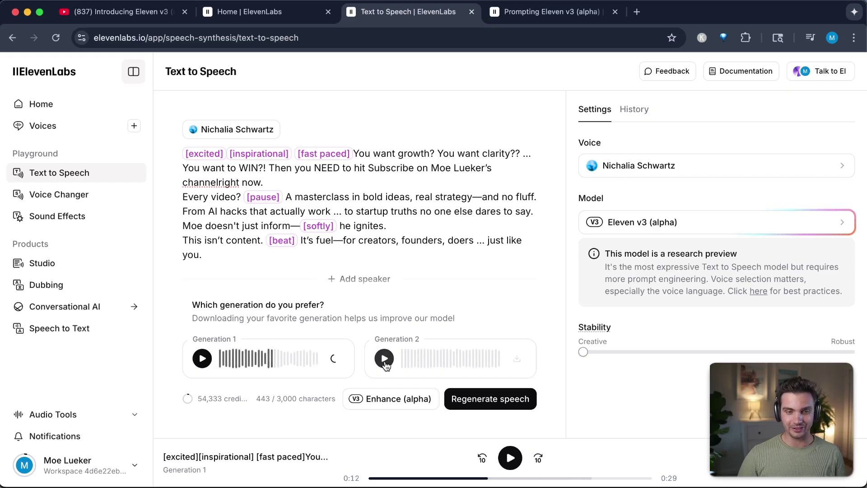
left_click(385, 361)
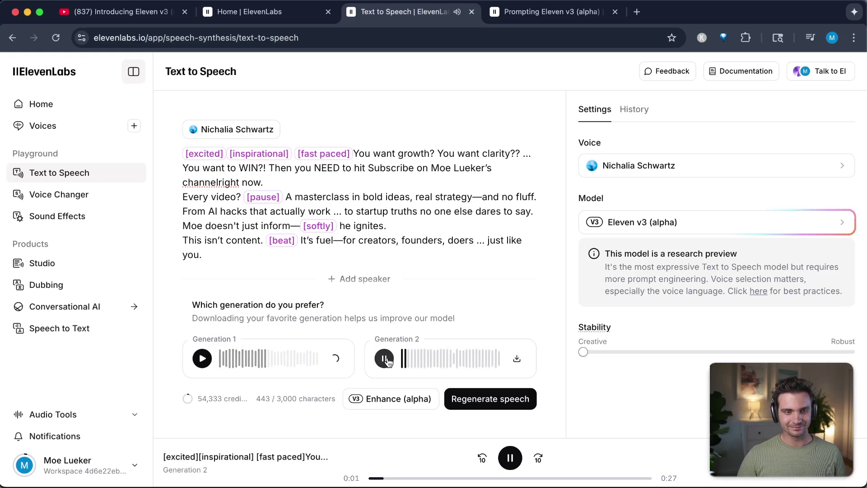